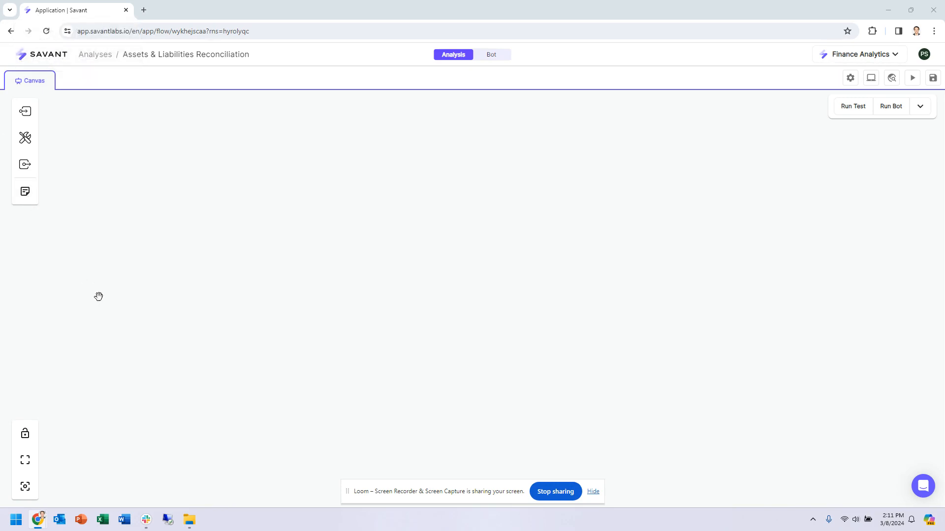
- Open the General Ledger Jan 2023 workbook from the Finance Drive folder and examine its US and Canada sheets and header rows
click(189, 520)
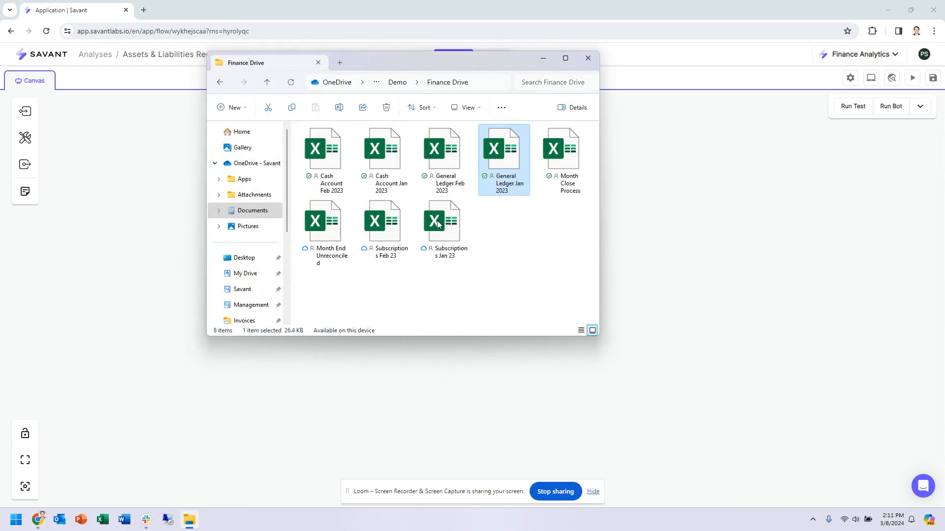
double_click(506, 155)
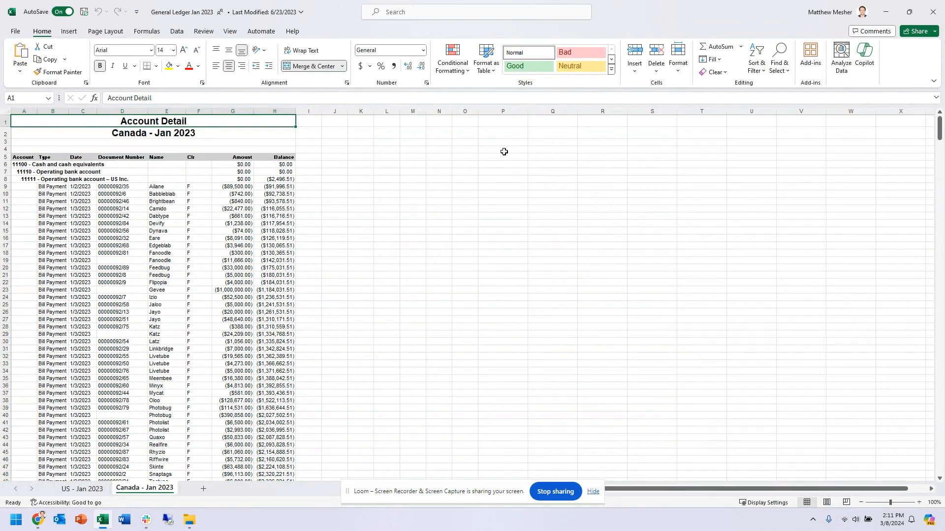
click(96, 490)
click(155, 349)
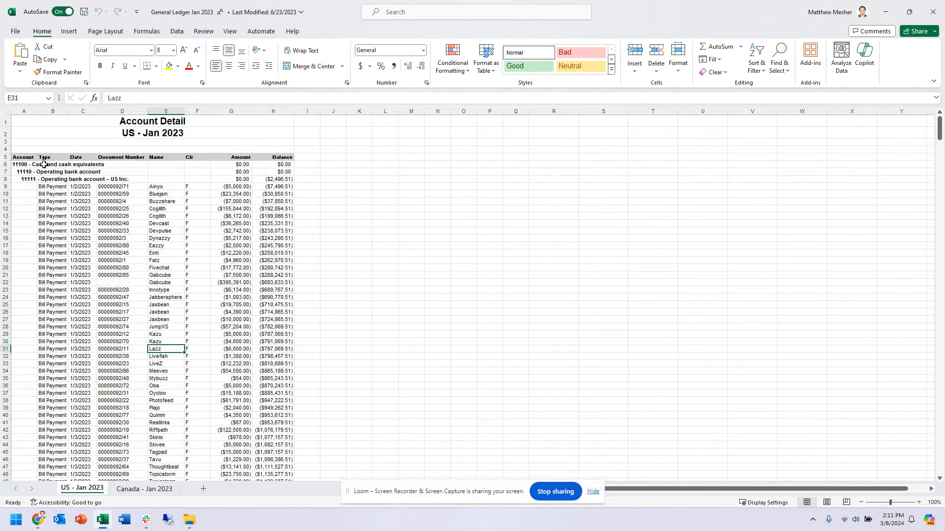
click(141, 491)
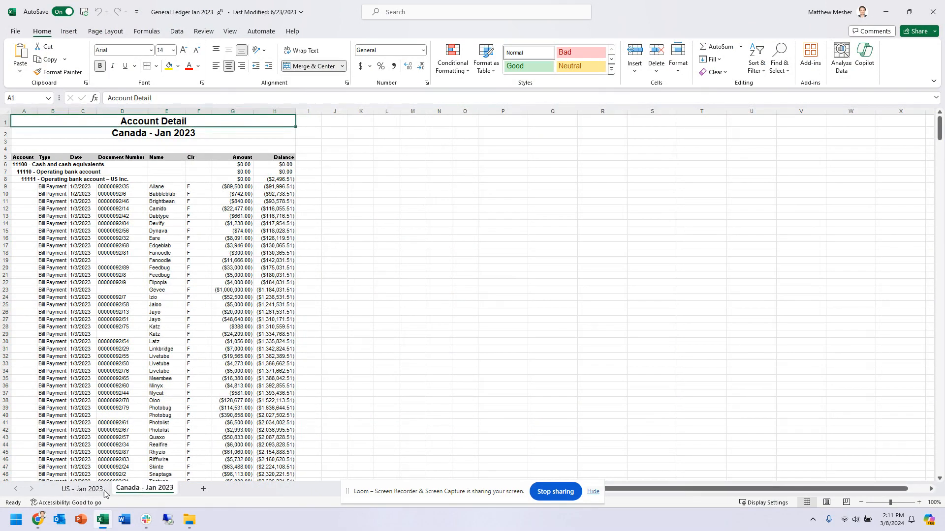
click(98, 490)
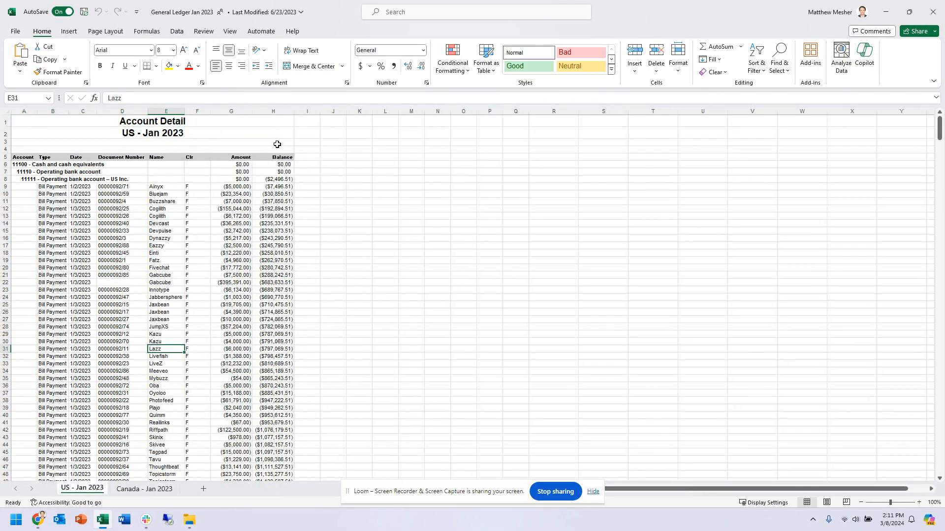
drag(277, 146, 111, 132)
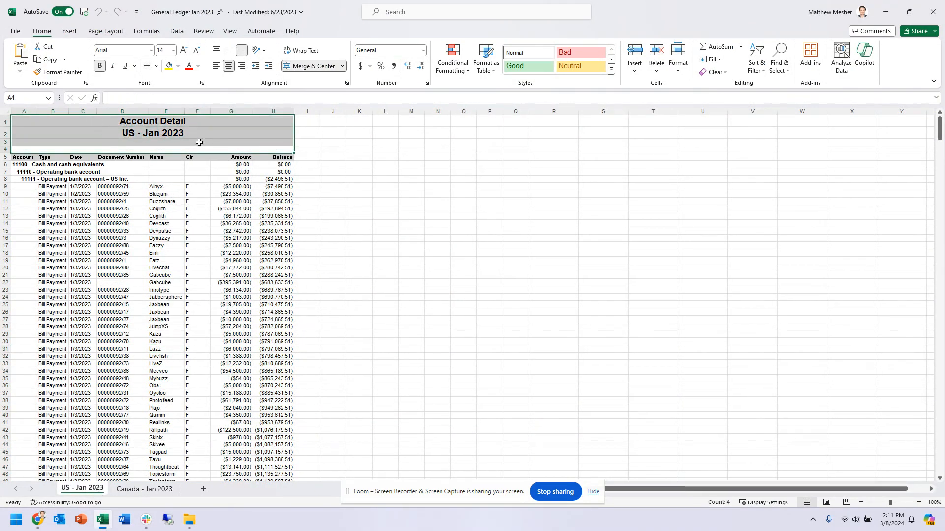
- Open the General Ledger Feb 2023 workbook from the Finance Drive folder and look through its US and Canada sheets
click(188, 521)
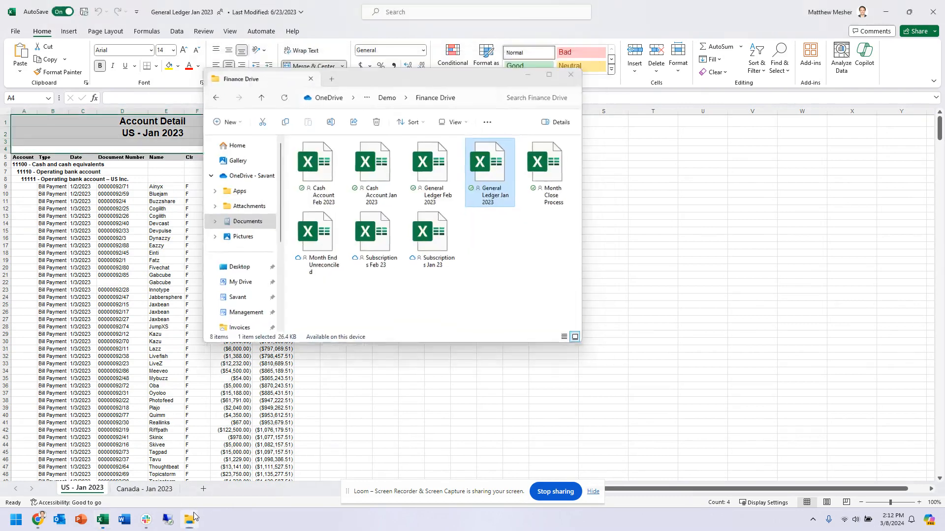
click(188, 520)
click(189, 521)
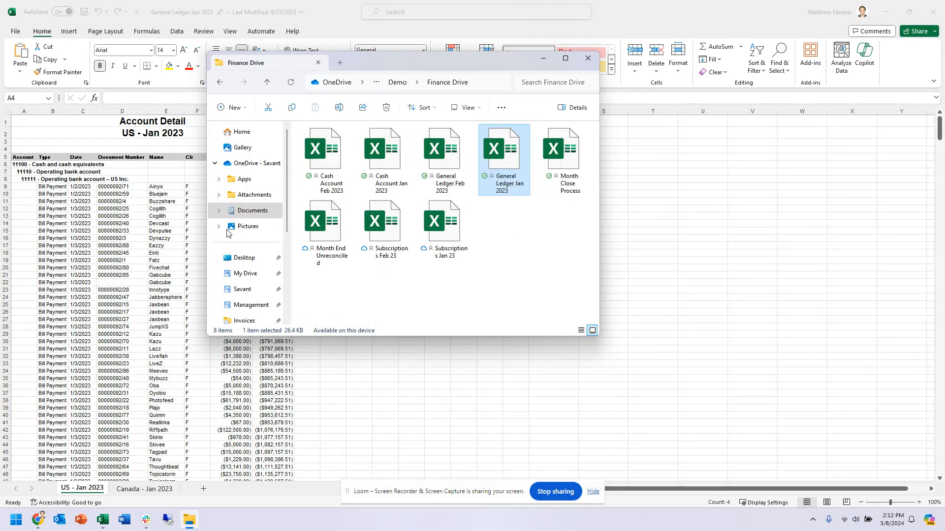
double_click(447, 158)
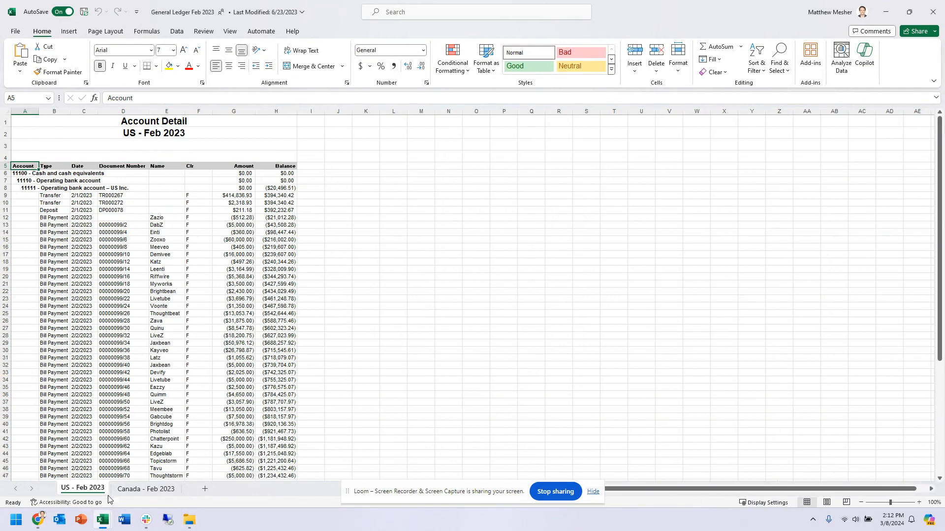
click(144, 492)
click(105, 493)
- Switch to Savant and start a new dataset for the analysis using the existing Finance OneDrive connection
click(38, 520)
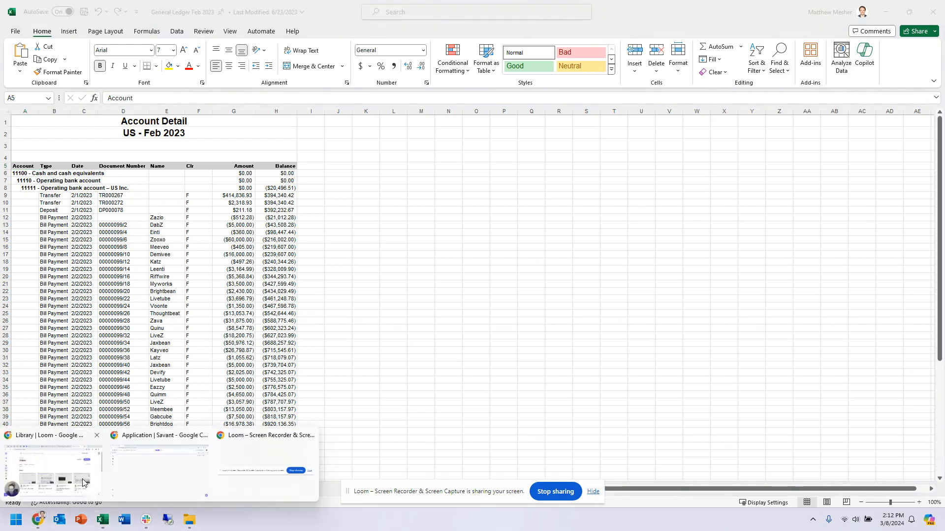
click(141, 482)
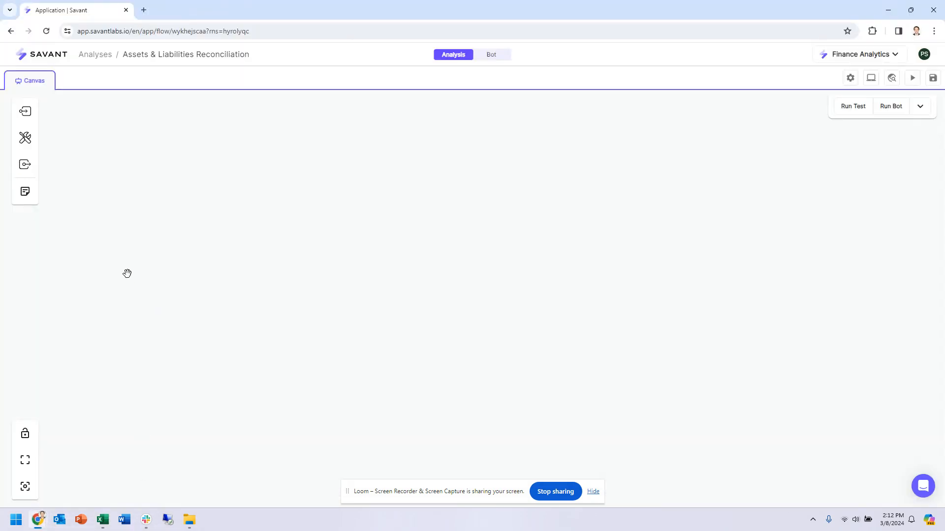
click(25, 117)
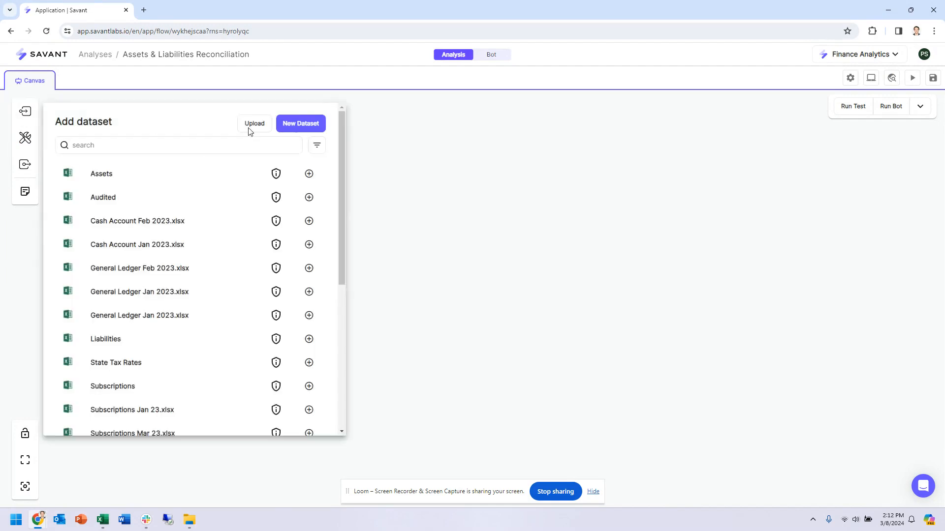
click(311, 130)
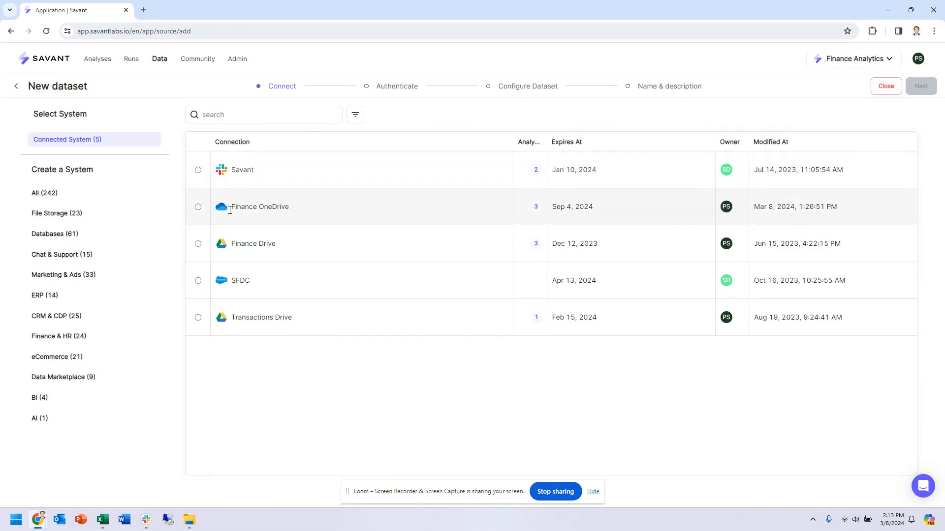
click(199, 208)
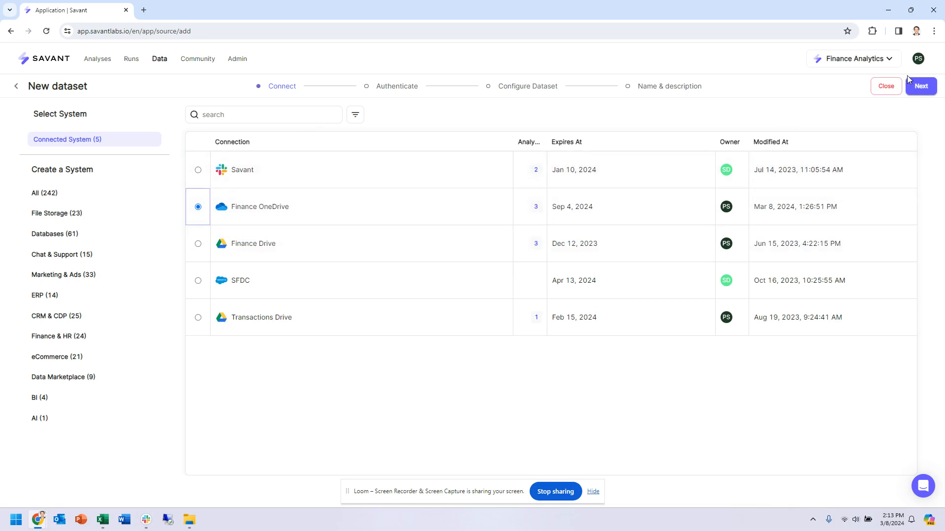
click(926, 89)
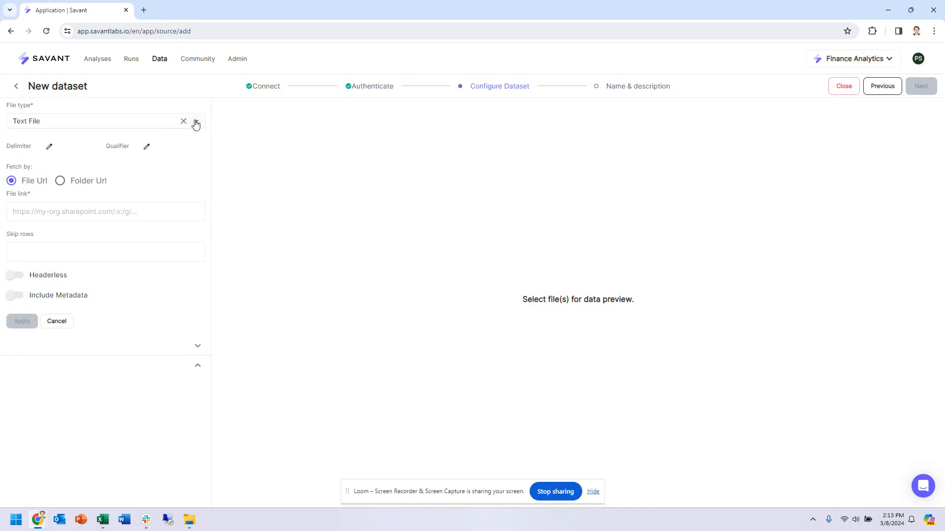
- Set the dataset's file type to Excel and have it fetched by Folder Url
click(189, 520)
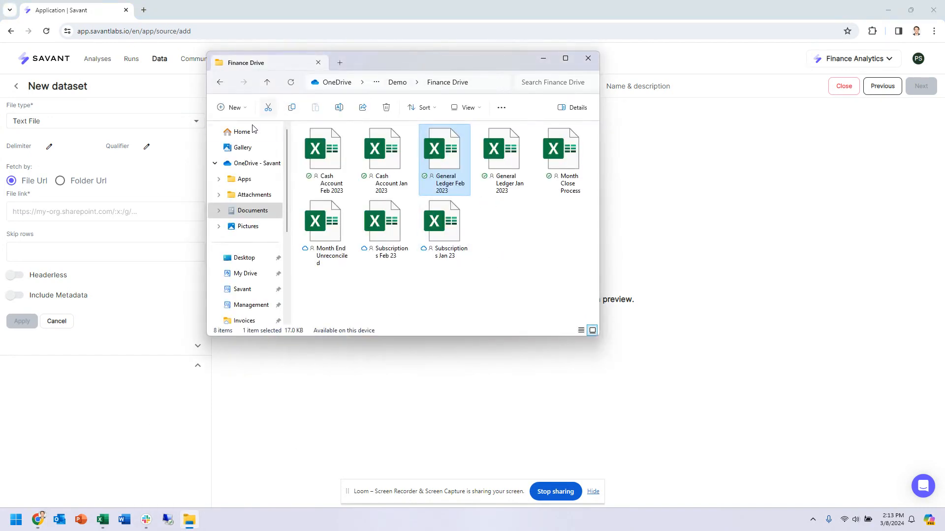
click(88, 121)
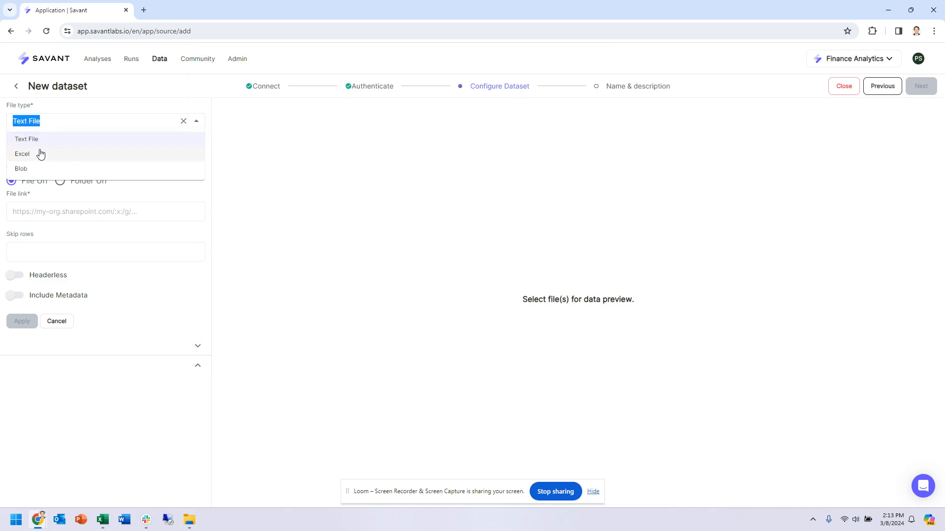
click(41, 155)
click(190, 521)
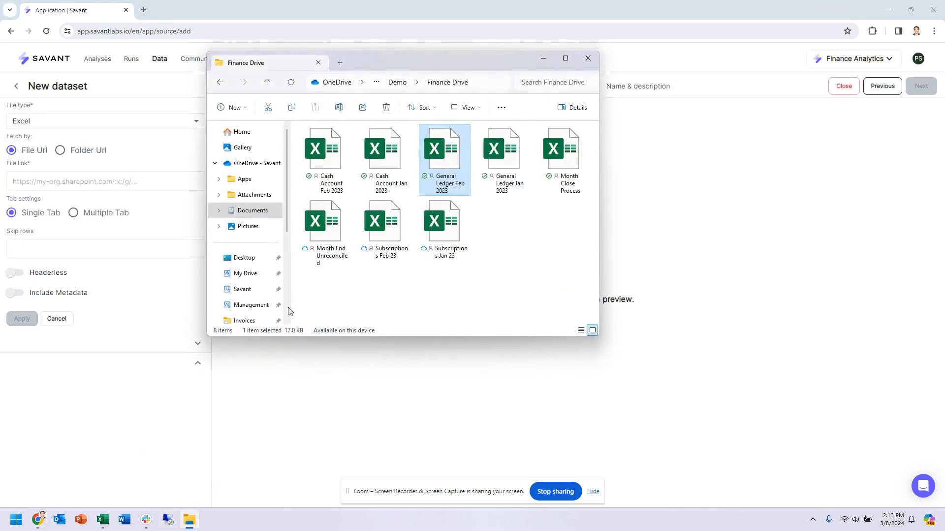
click(110, 155)
click(94, 151)
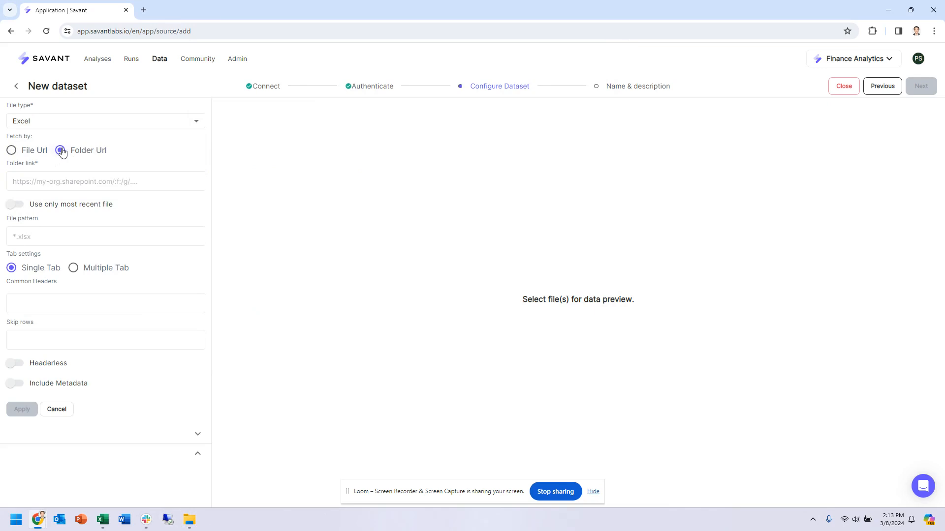
- In File Explorer, copy the OneDrive sharing link of the Finance Drive folder inside the Demo folder
click(190, 519)
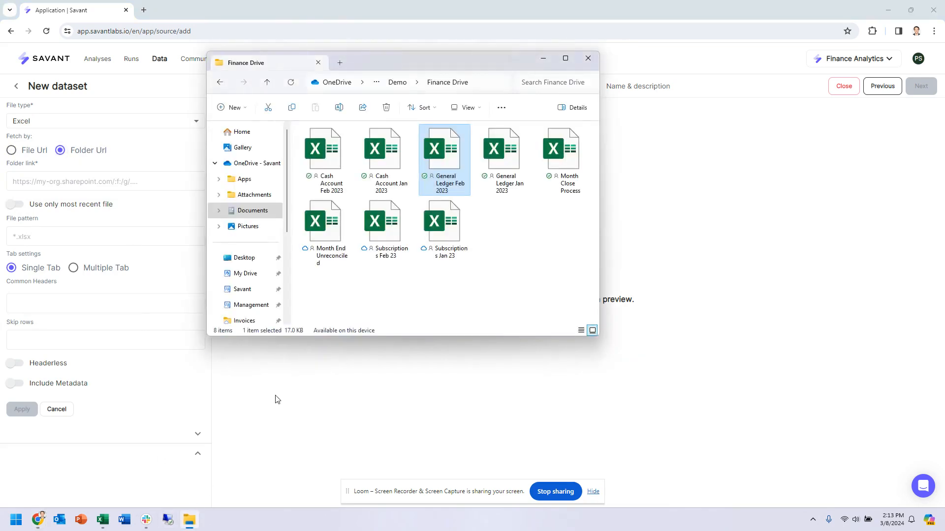
right_click(443, 85)
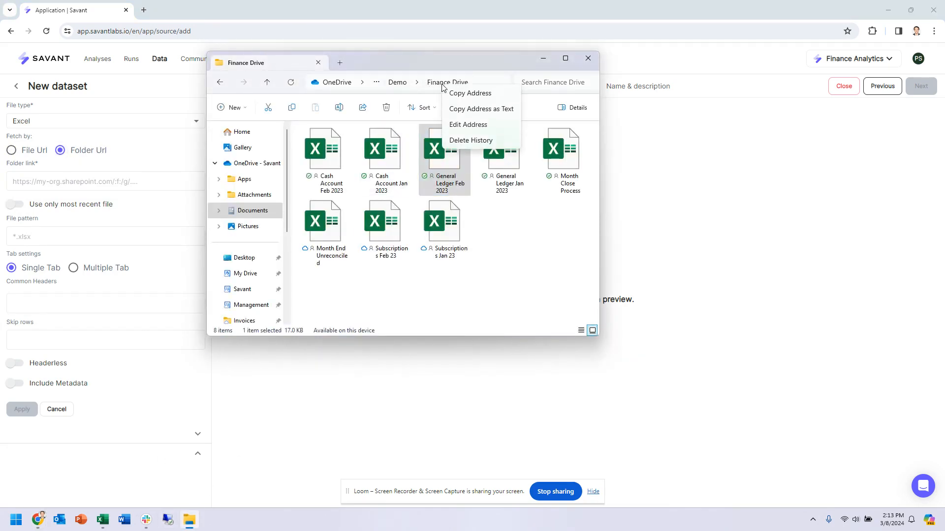
click(399, 84)
click(399, 83)
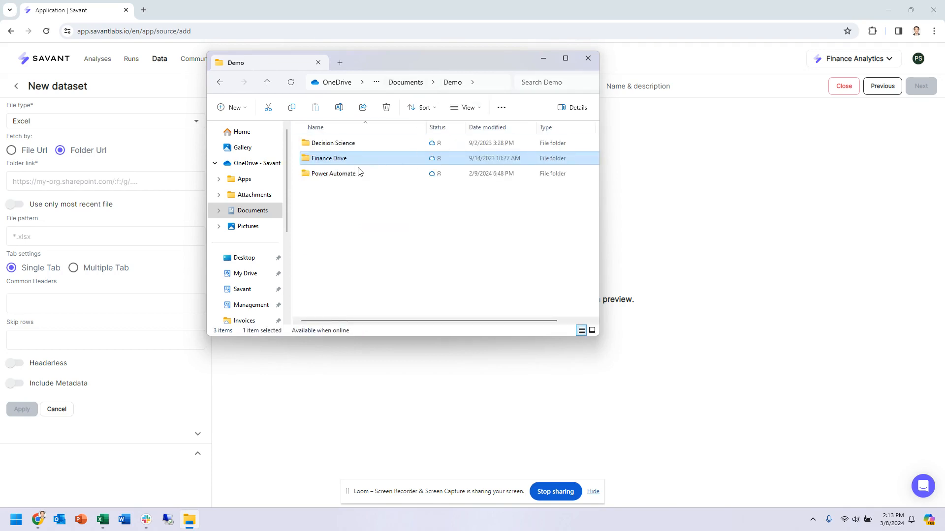
right_click(339, 161)
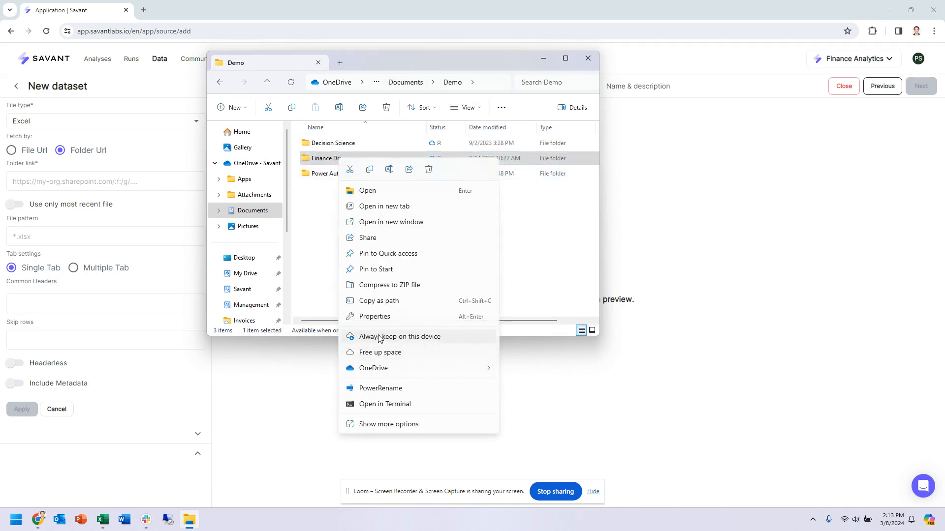
mouse_move(390, 374)
click(514, 372)
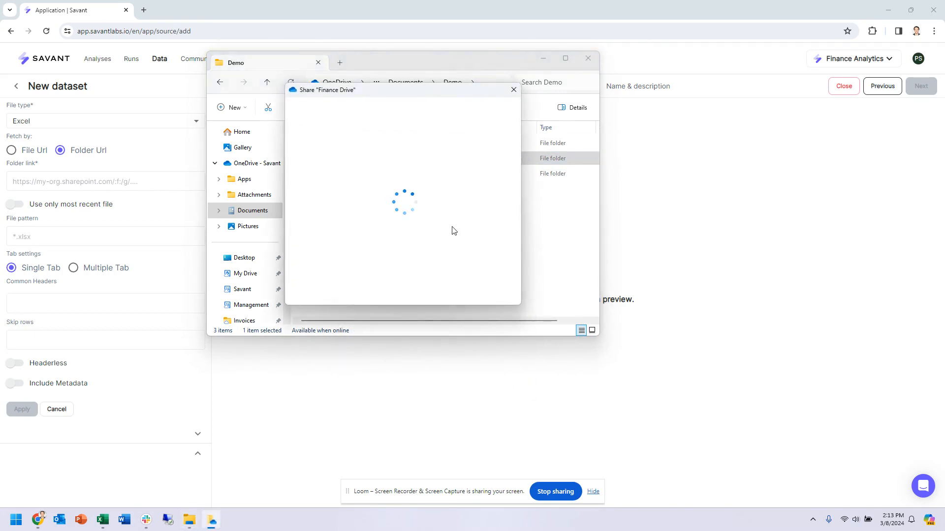
click(513, 89)
- Enter the copied Finance Drive sharing link as the dataset's folder link
click(119, 182)
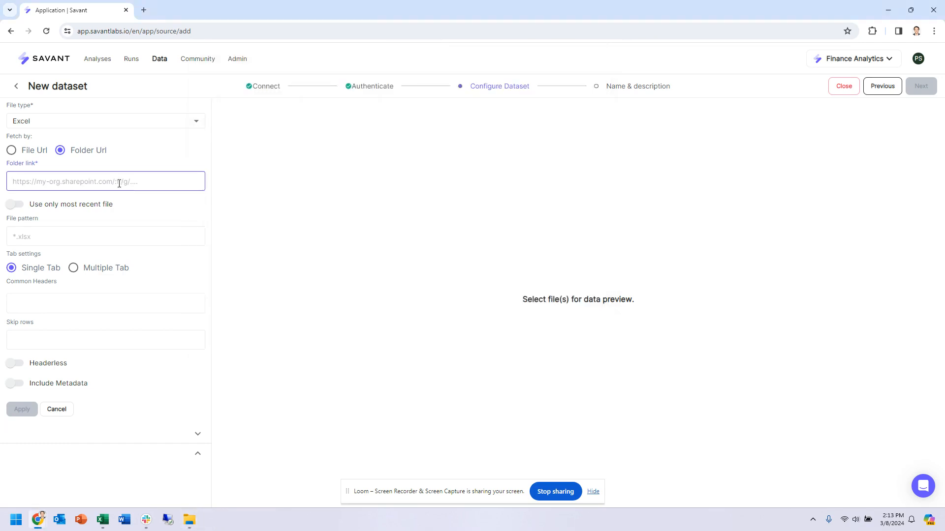
key(ctrl+v)
click(93, 239)
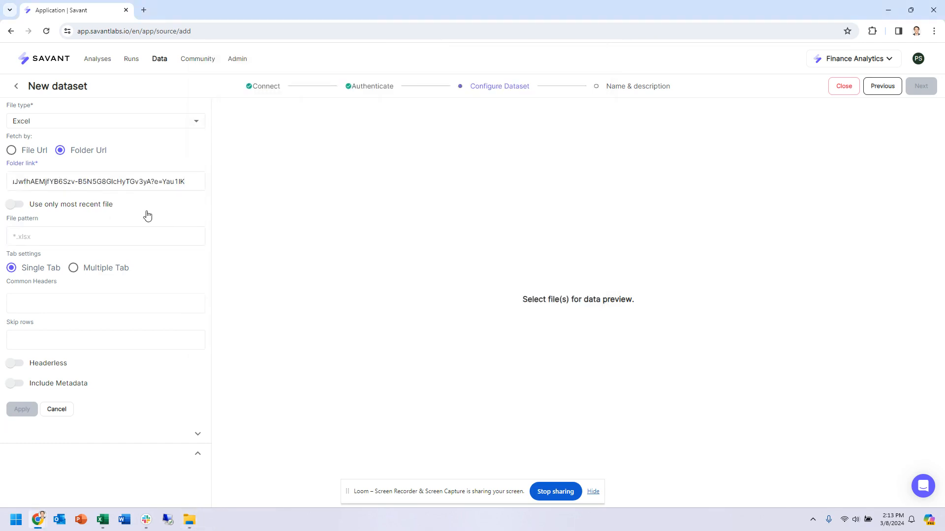
key(Home)
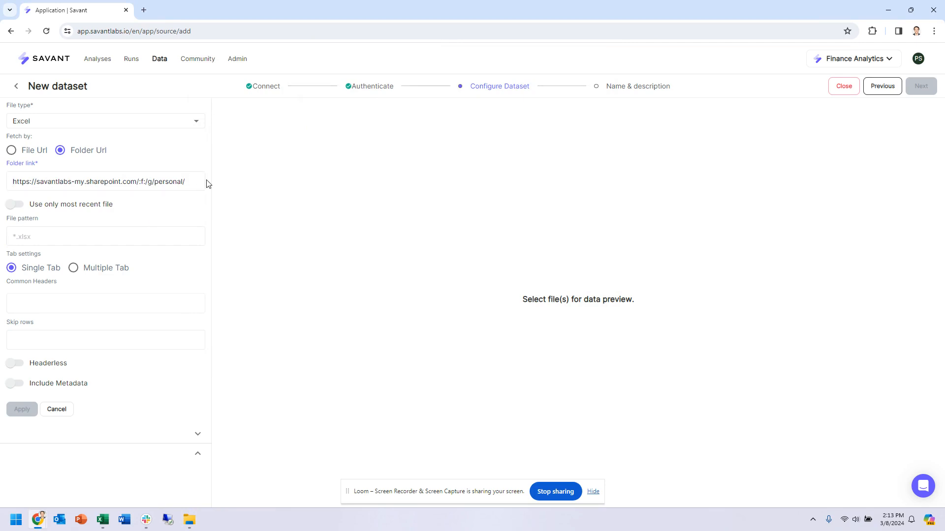
- Check the files in the Finance Drive folder and set the dataset to use only the most recent file
click(189, 520)
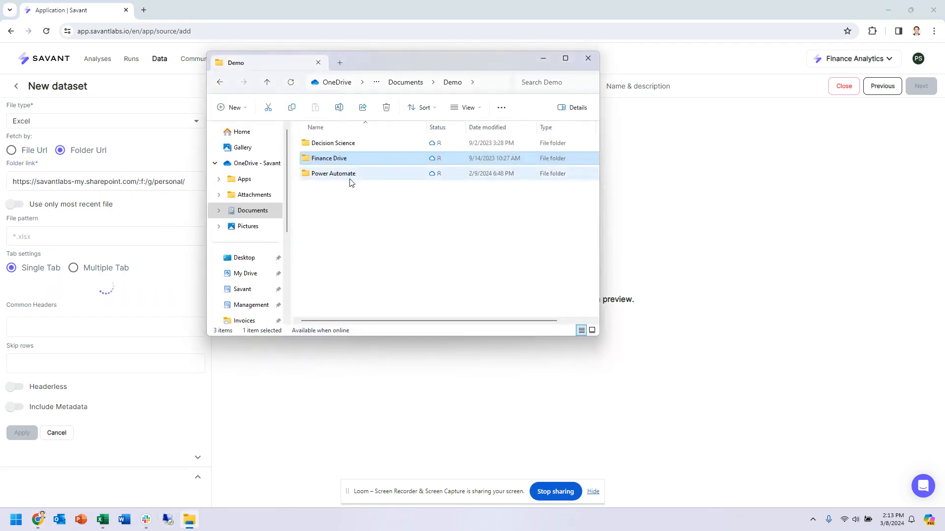
double_click(322, 160)
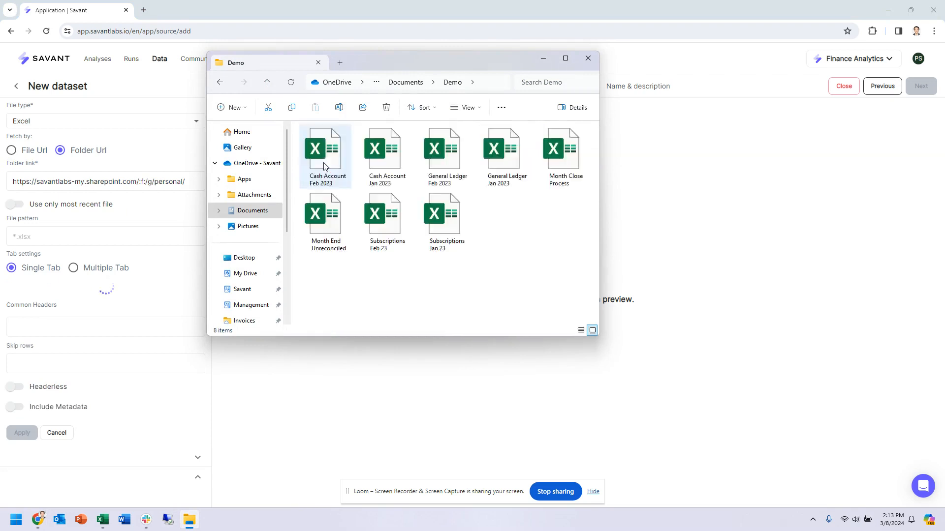
click(9, 207)
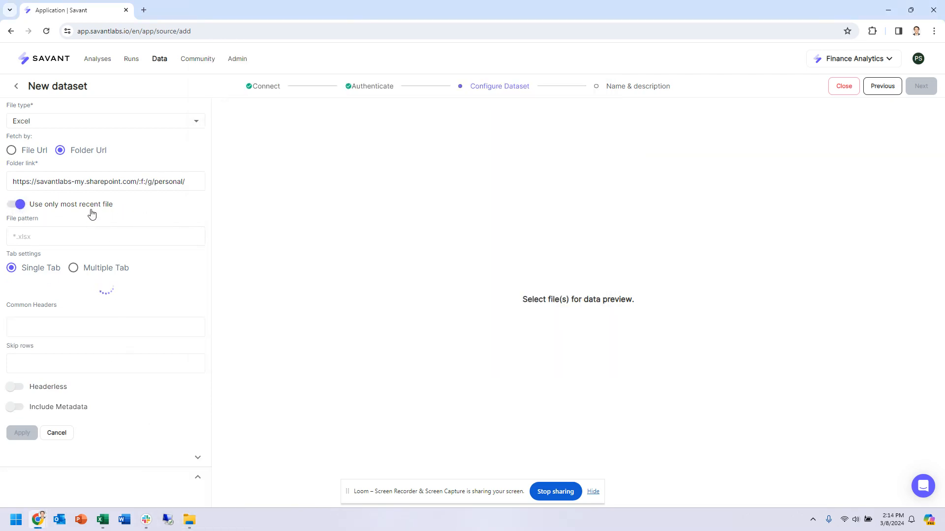
- Check how the general ledger files are named and set the dataset's file pattern to General Ledger*
click(189, 520)
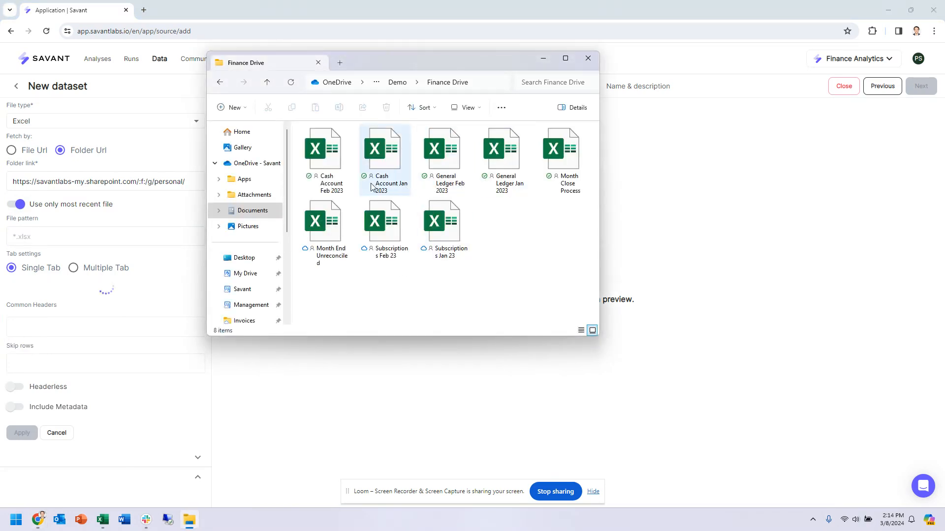
click(445, 173)
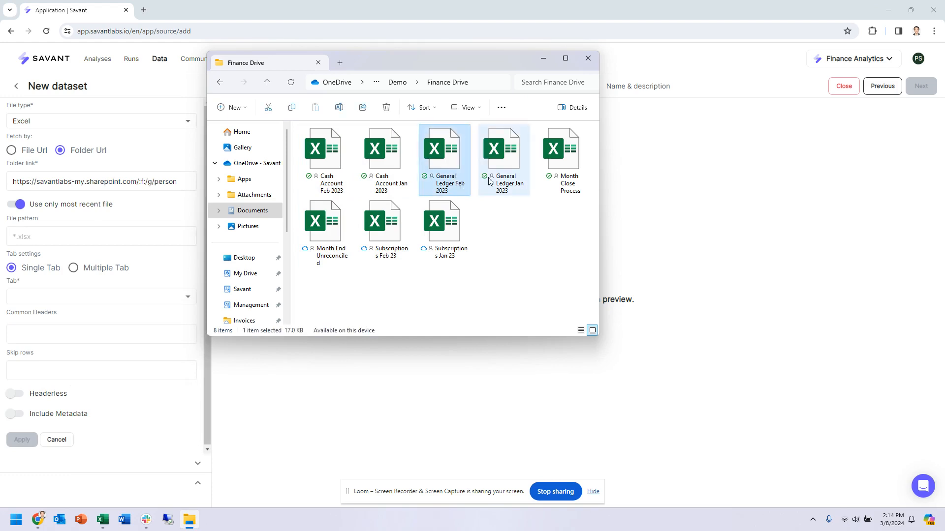
click(483, 190)
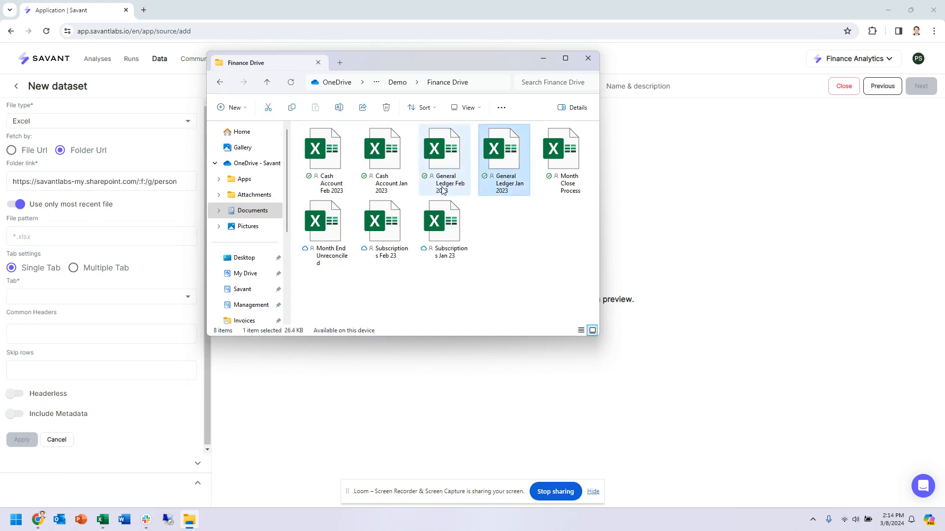
click(443, 189)
click(84, 234)
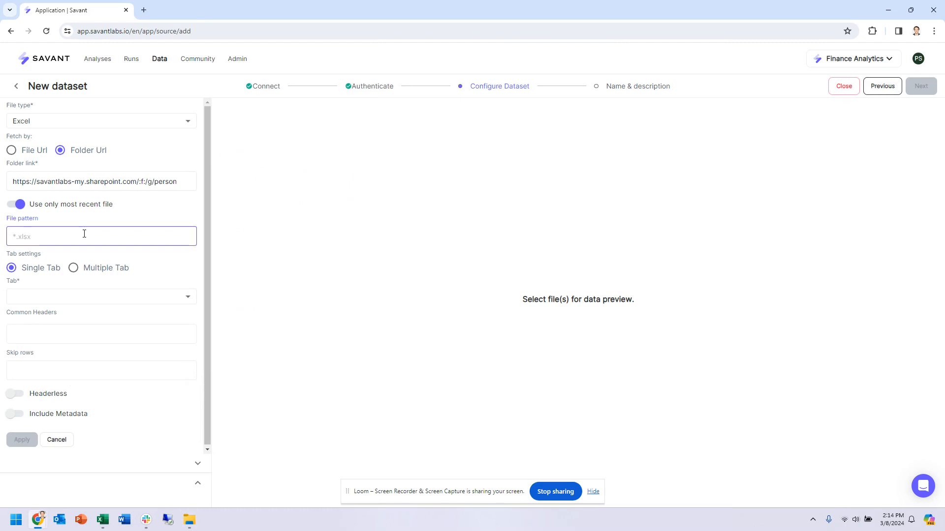
text(General Ledger*)
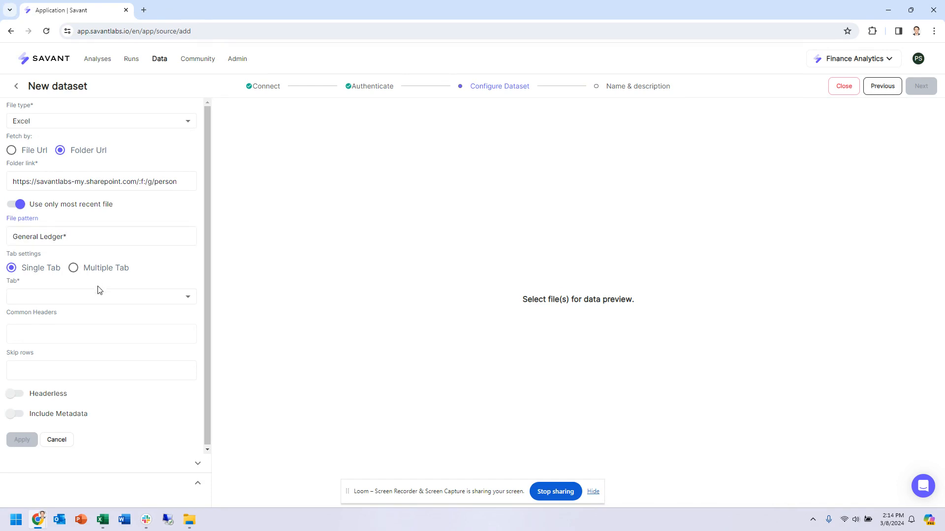
- Set the dataset to read multiple tabs with the tab pattern *, leaving the common headers empty
click(69, 292)
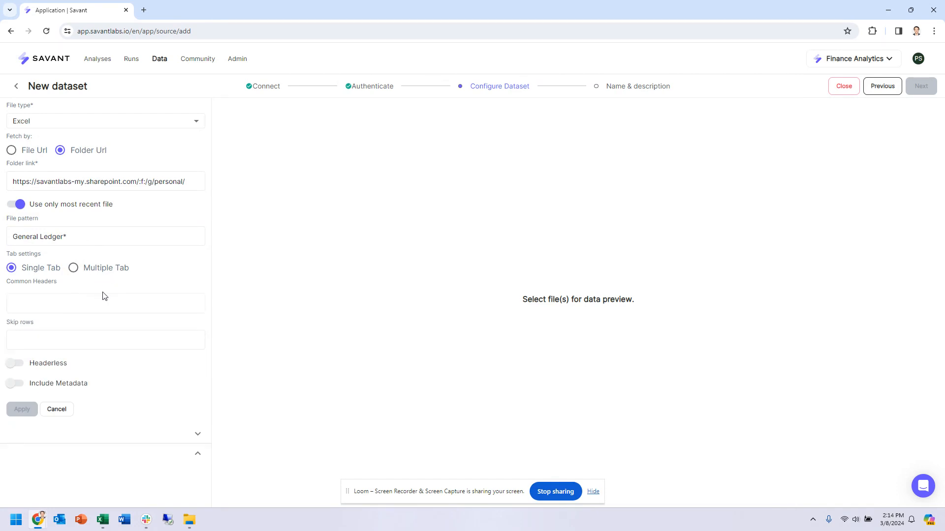
click(74, 268)
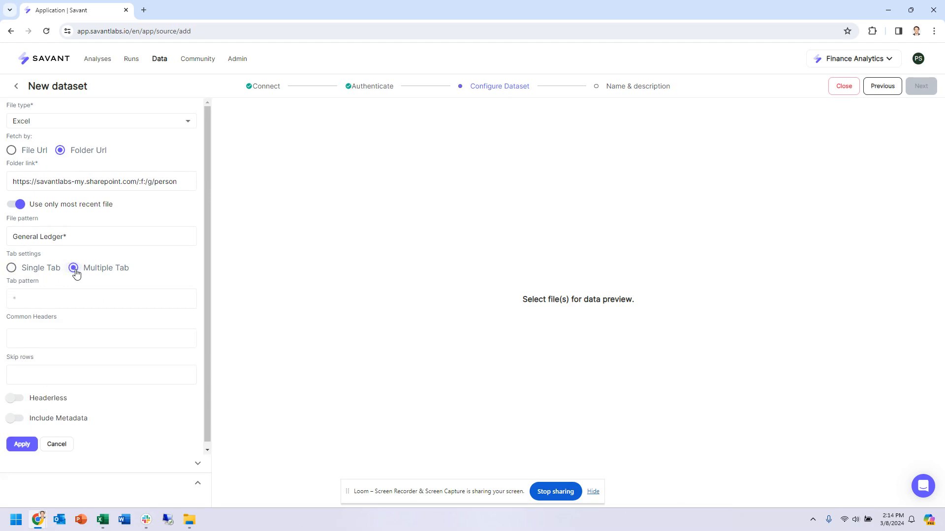
click(44, 303)
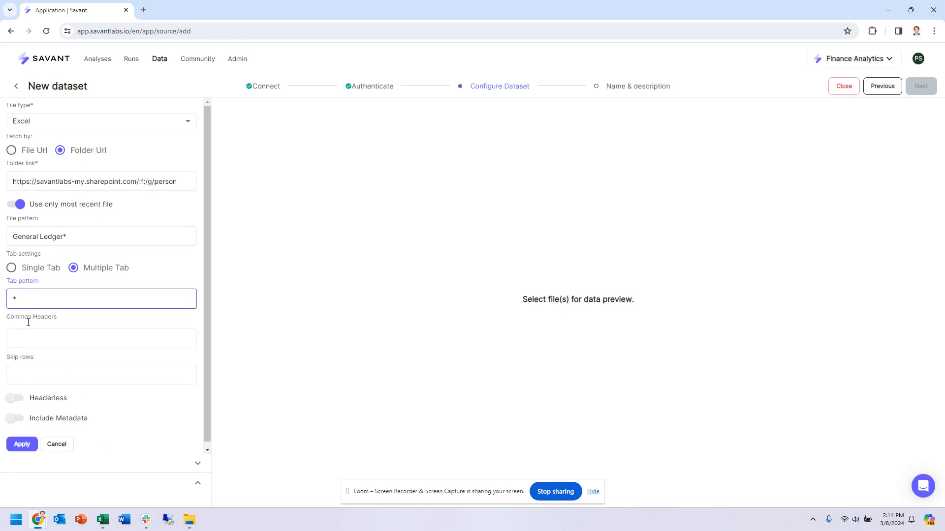
click(31, 339)
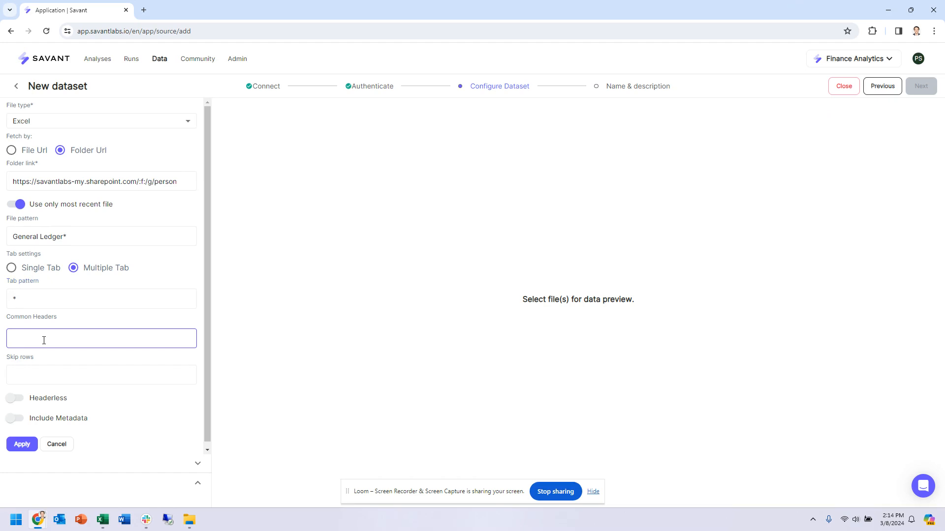
click(44, 340)
- Check the header row position in the General Ledger Feb 2023 workbook in Excel, set the dataset to skip 4 rows, and apply the settings
click(36, 368)
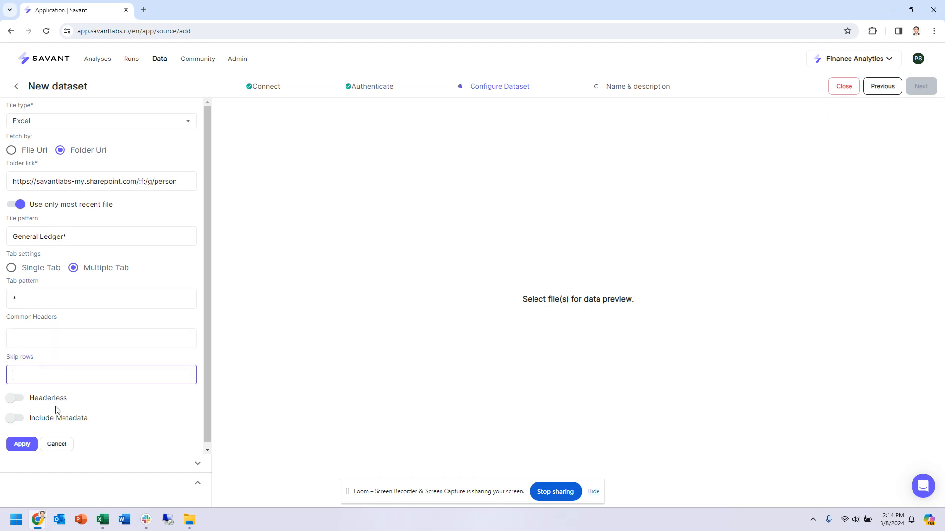
click(103, 522)
click(158, 458)
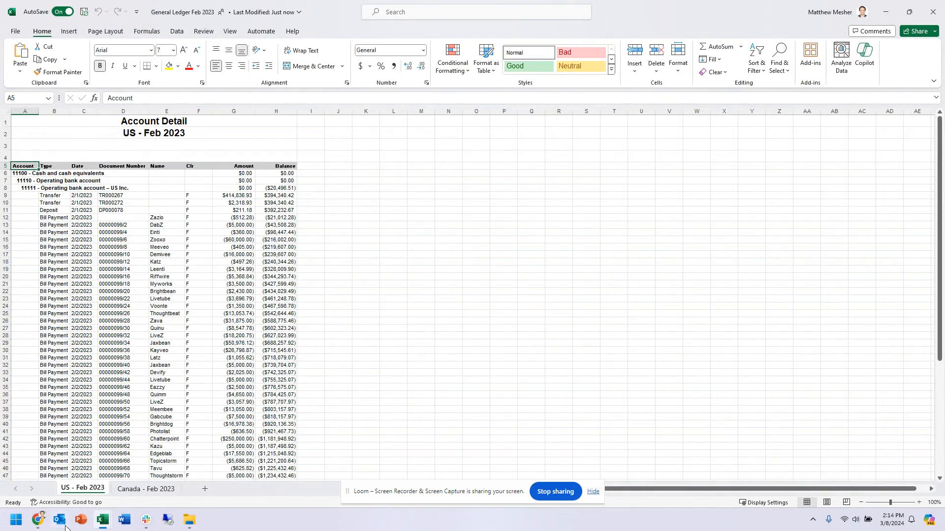
click(39, 520)
click(182, 470)
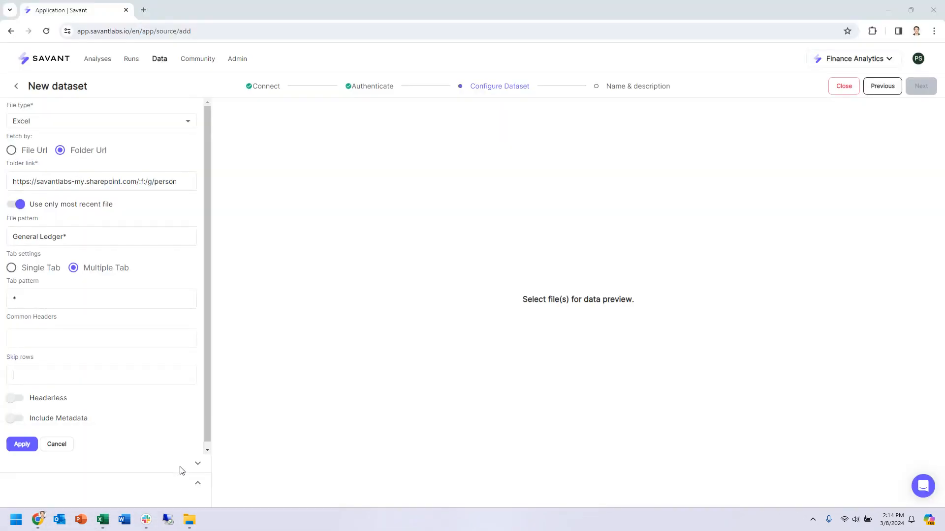
text(4)
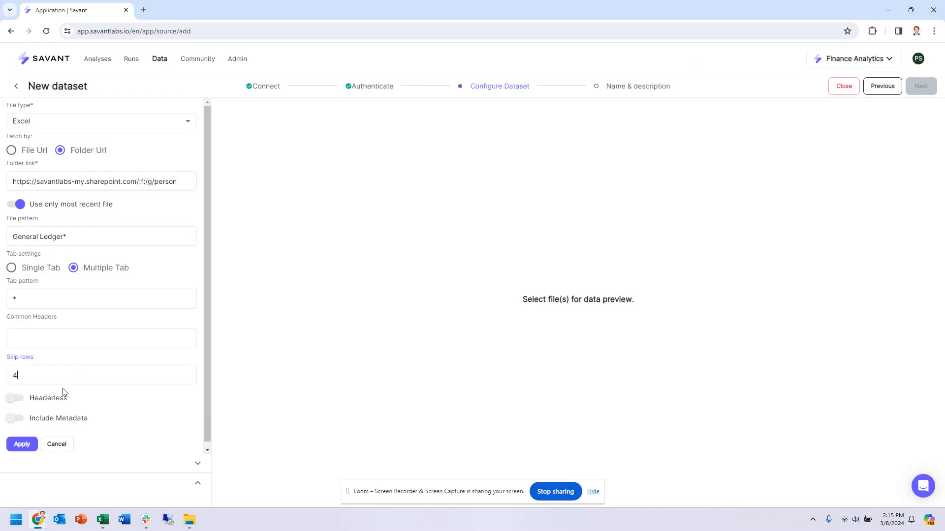
click(32, 445)
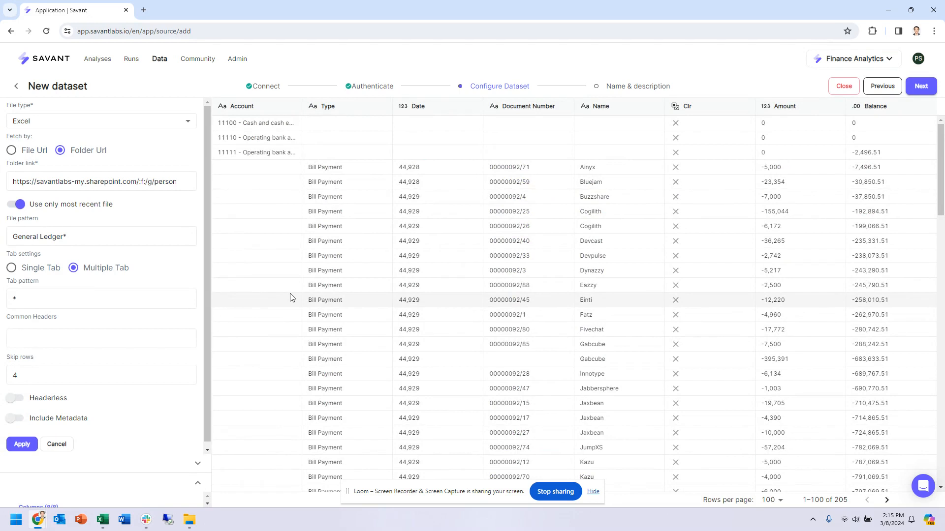
- Turn off using only the most recent file, re-enter file pattern General Ledger* and tab pattern *, and apply the settings
click(16, 204)
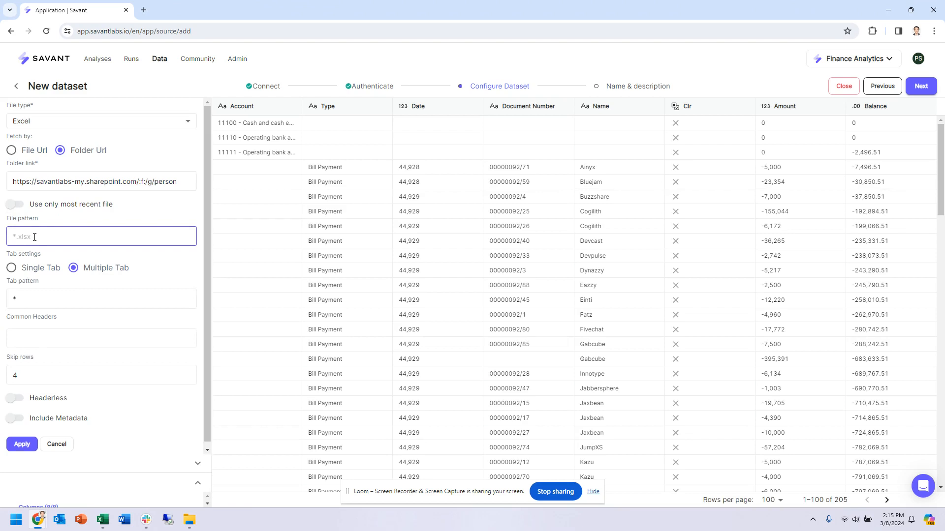
text(General Ledger*)
click(66, 306)
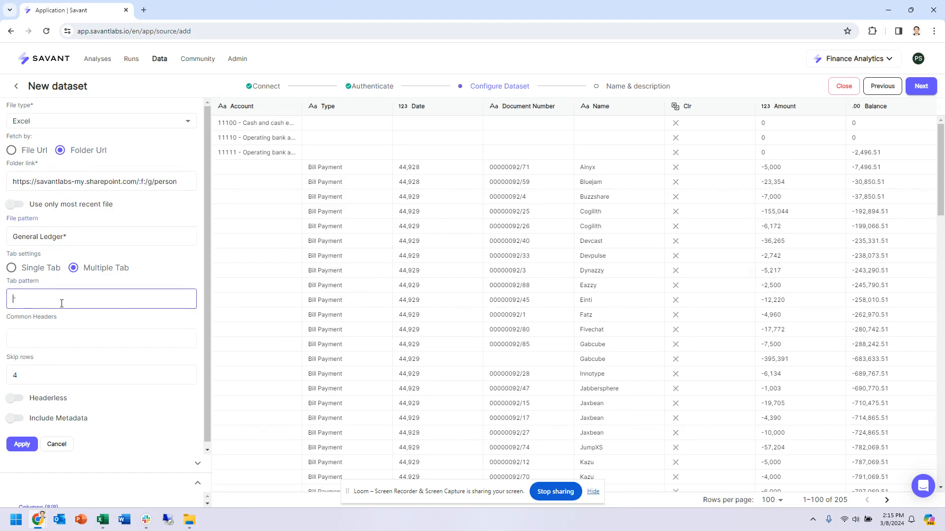
click(84, 324)
click(85, 322)
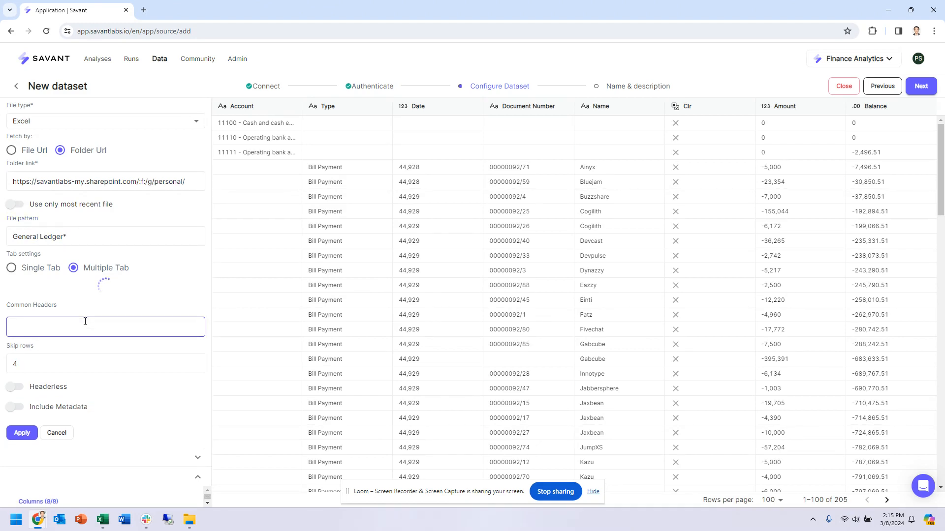
click(58, 304)
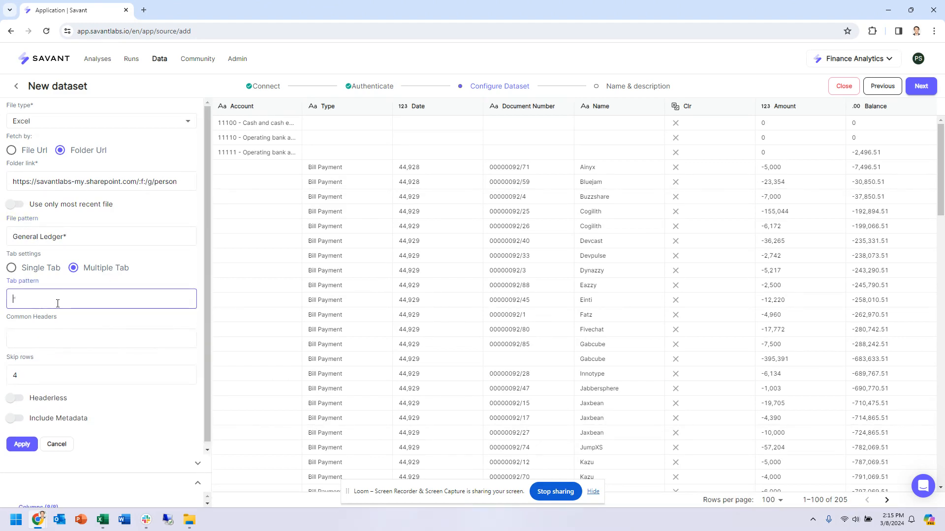
text(*)
click(22, 446)
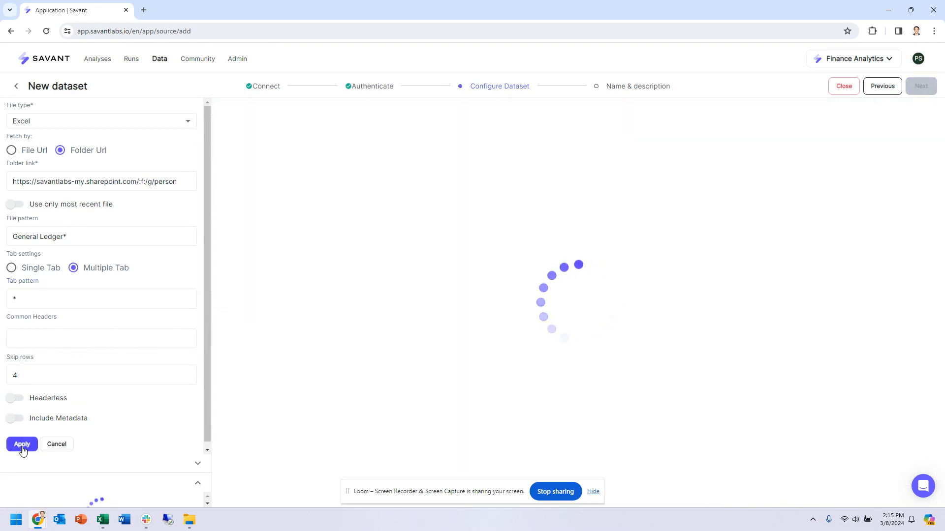
- Compare the January and February General Ledger files in File Explorer and the February workbook's sheets in Excel with the dataset preview
click(187, 527)
click(497, 172)
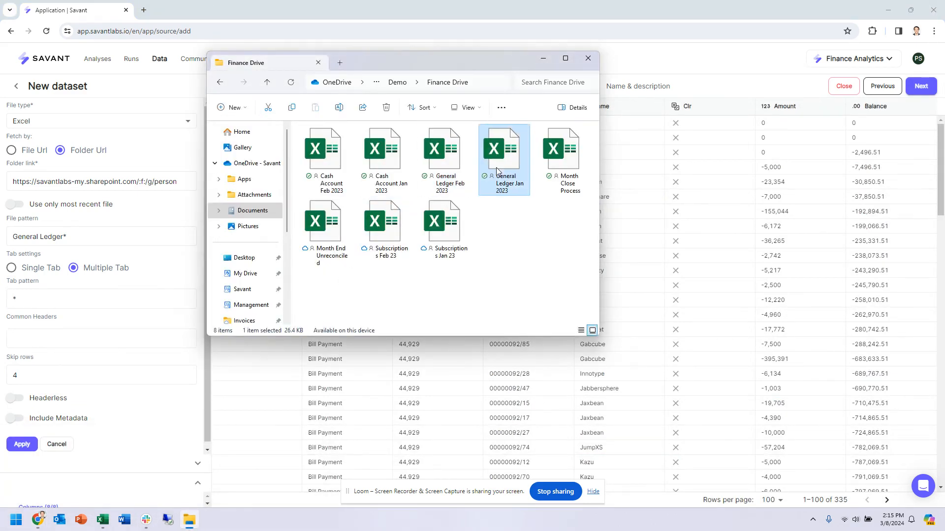
click(446, 177)
click(105, 518)
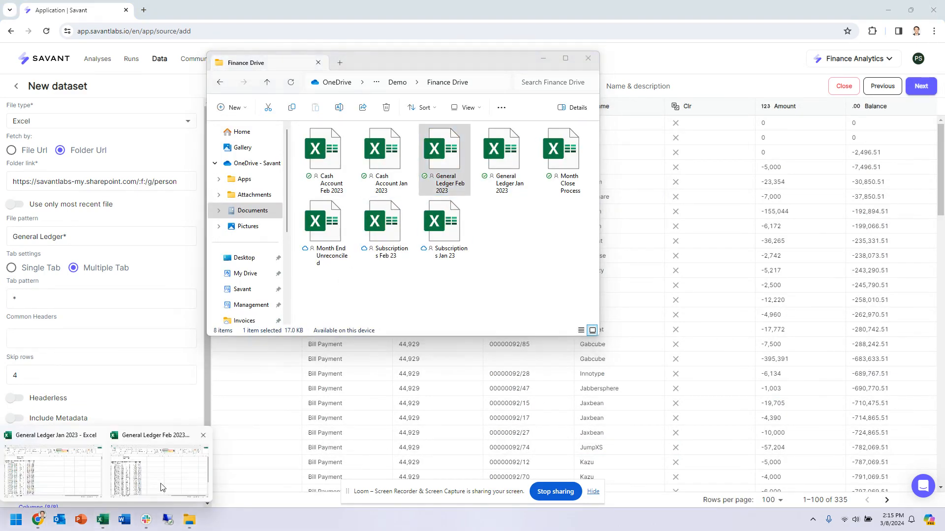
click(161, 487)
click(131, 489)
click(103, 489)
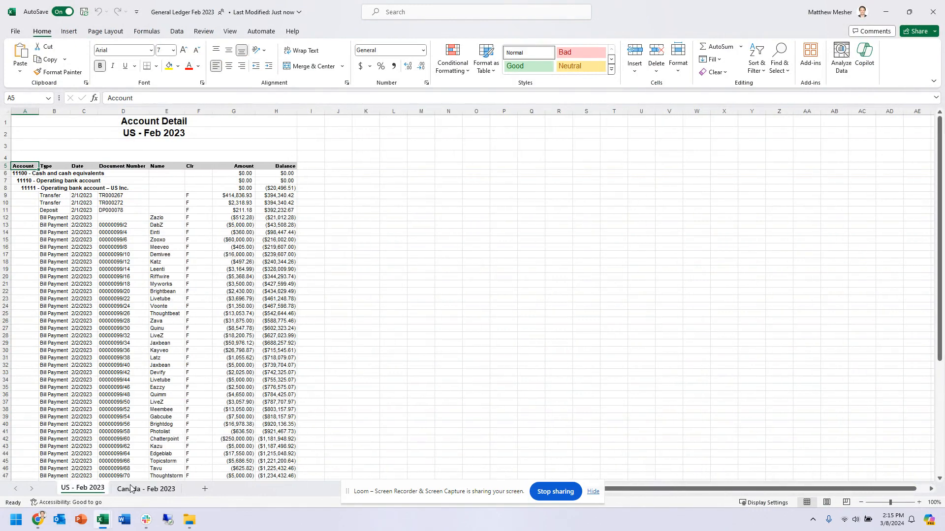
mouse_move(38, 522)
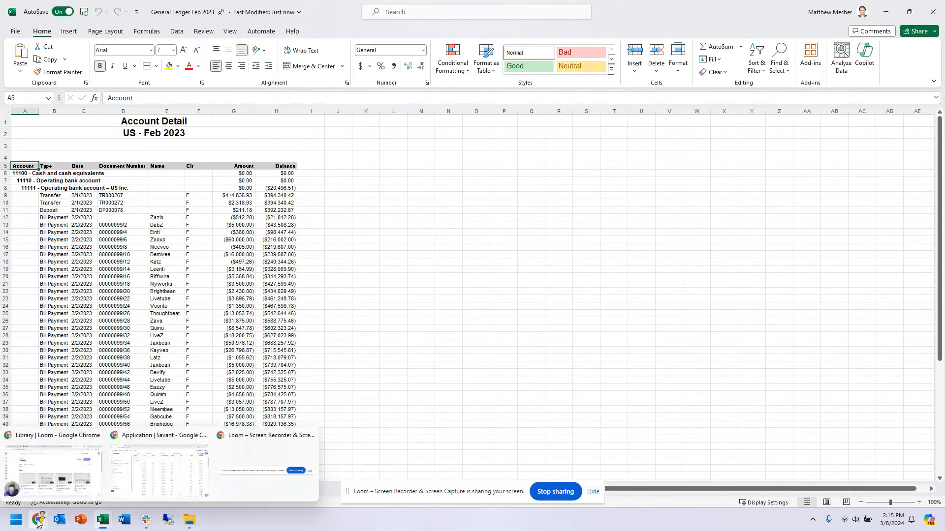
click(147, 484)
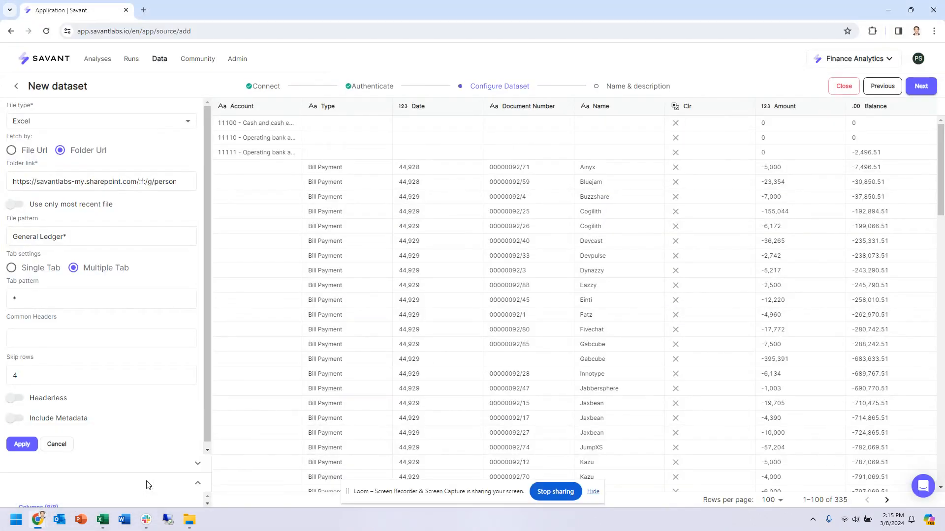
scroll(319, 364, down, 10)
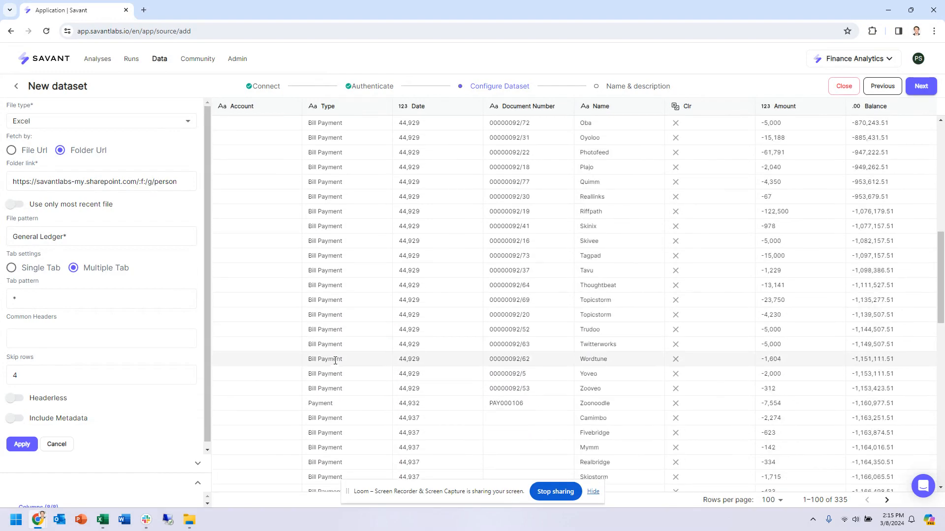
scroll(335, 361, up, 12)
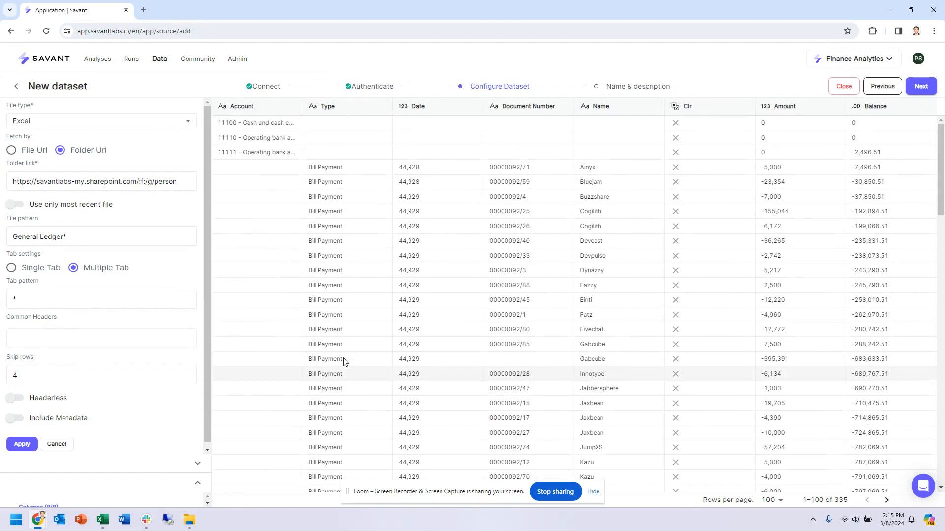
- Include metadata in the dataset, apply the setting, and inspect a row's _metadata value in the preview
click(17, 419)
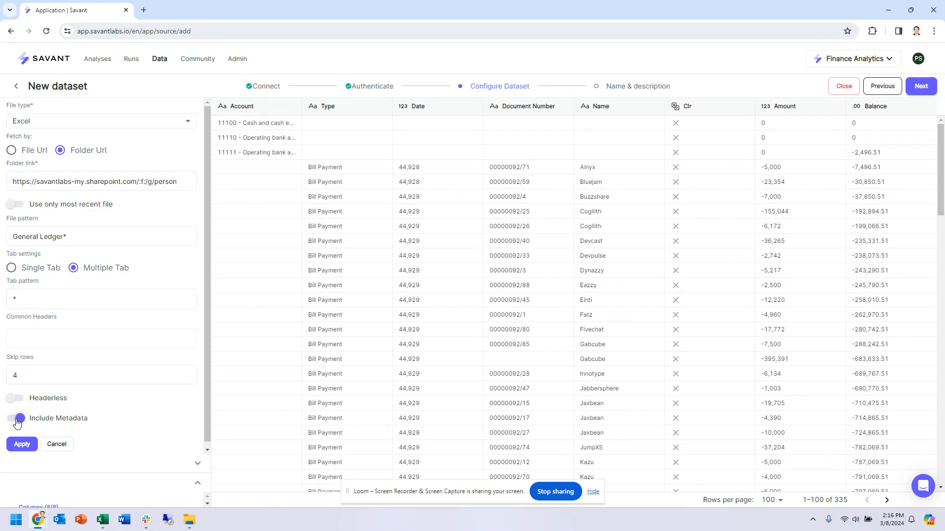
click(21, 445)
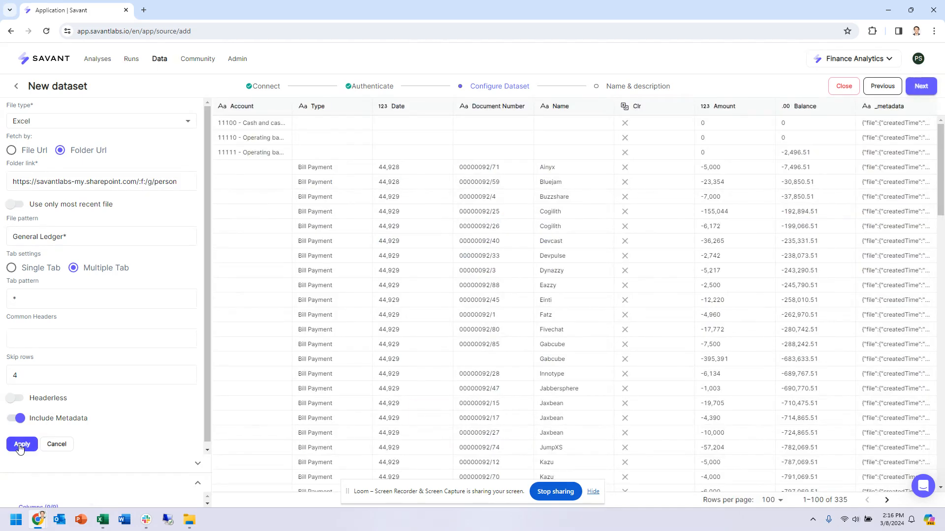
click(865, 139)
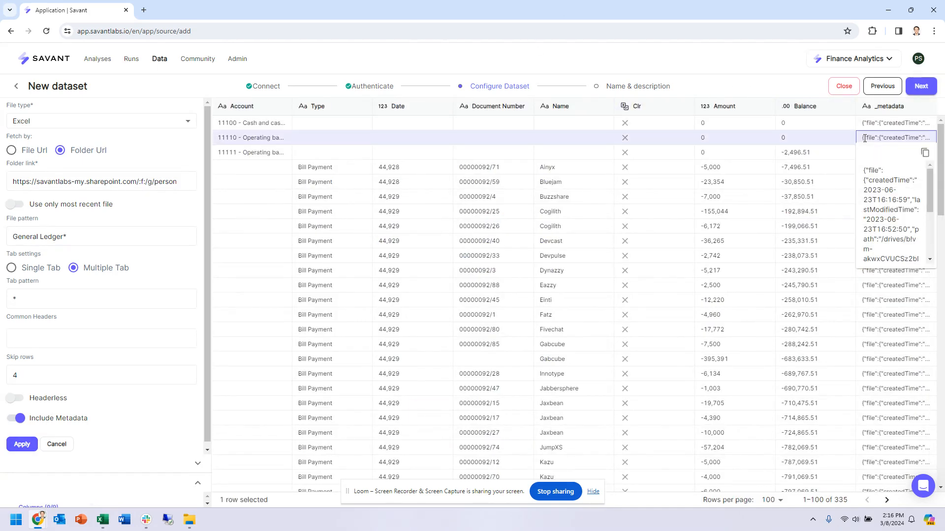
drag(930, 189, 928, 231)
click(639, 195)
scroll(767, 209, down, 20)
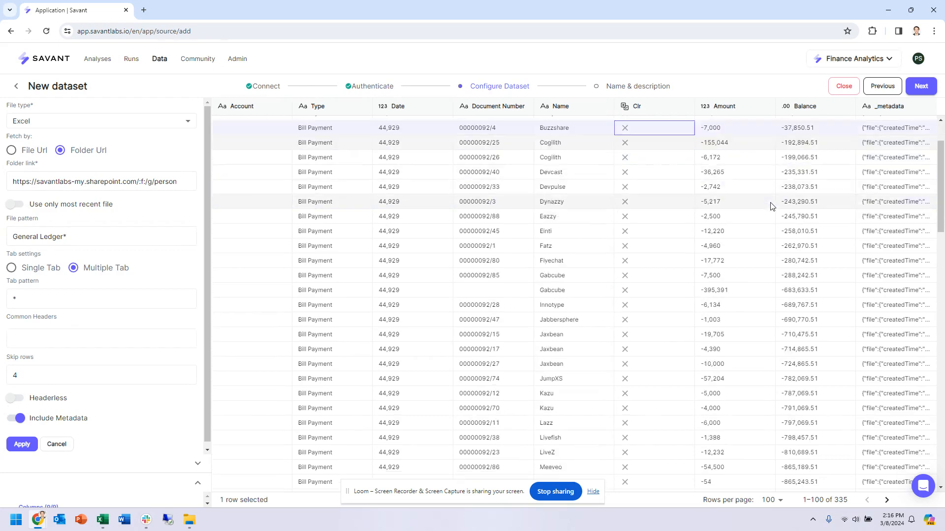
scroll(748, 216, up, 20)
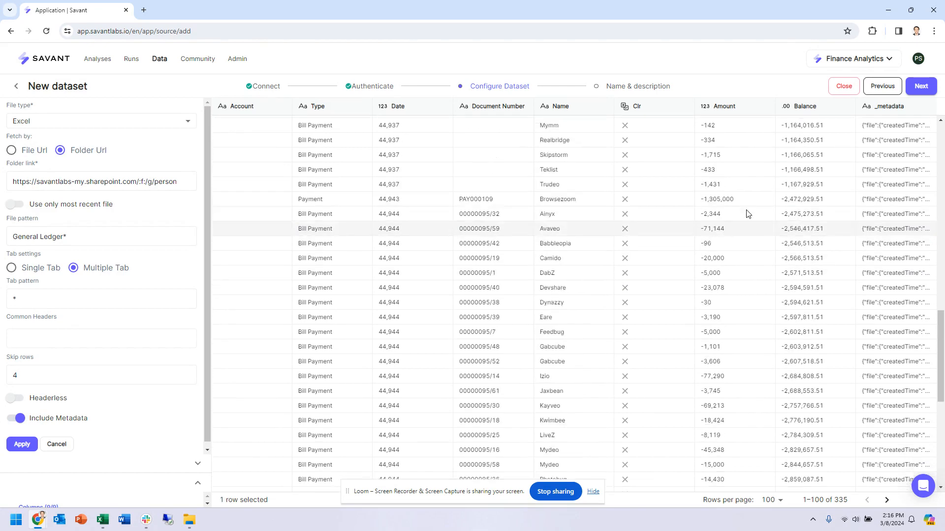
scroll(341, 218, up, 3)
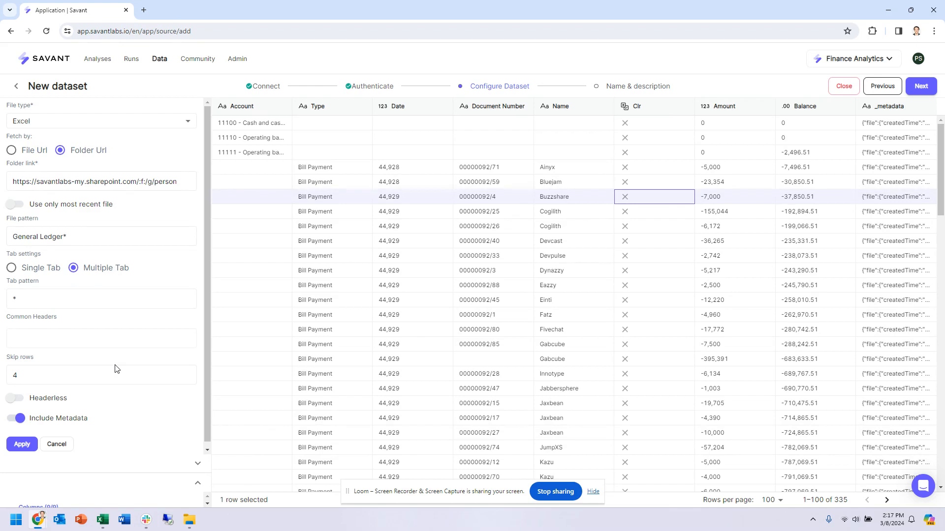
- Name the dataset Stitched General Ledger and confirm its creation
click(920, 86)
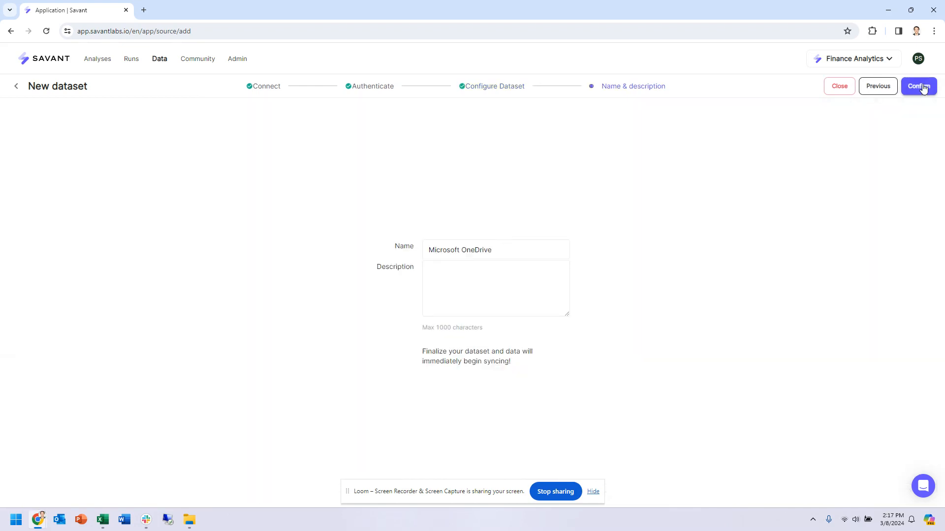
drag(507, 252, 359, 242)
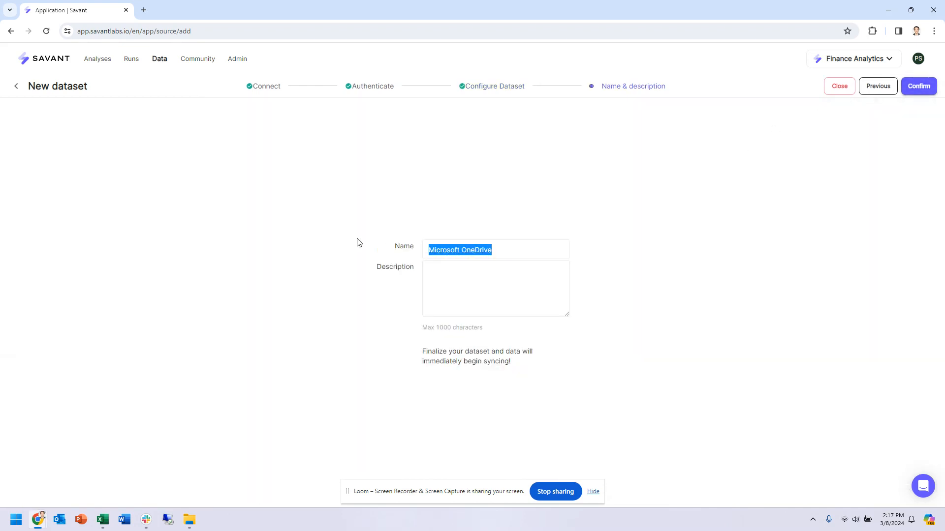
text(Sti)
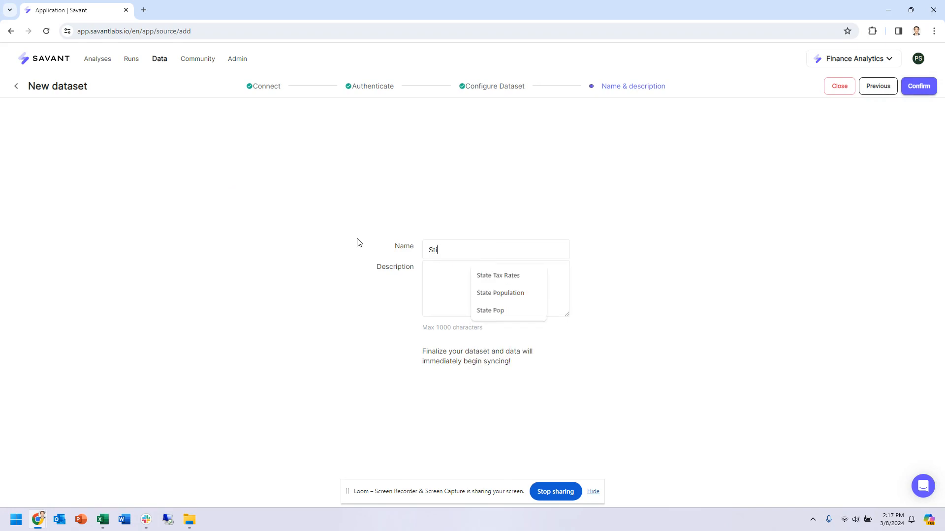
text(tched General Ledger)
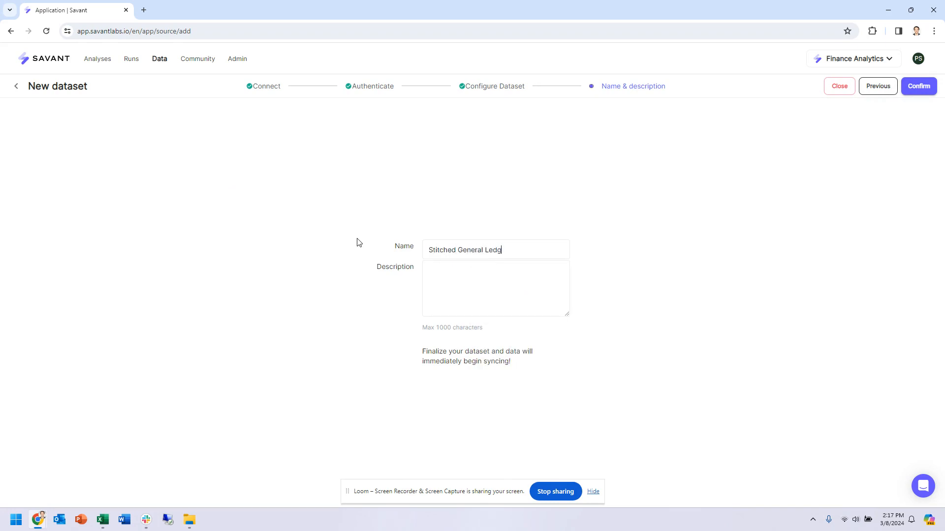
click(933, 90)
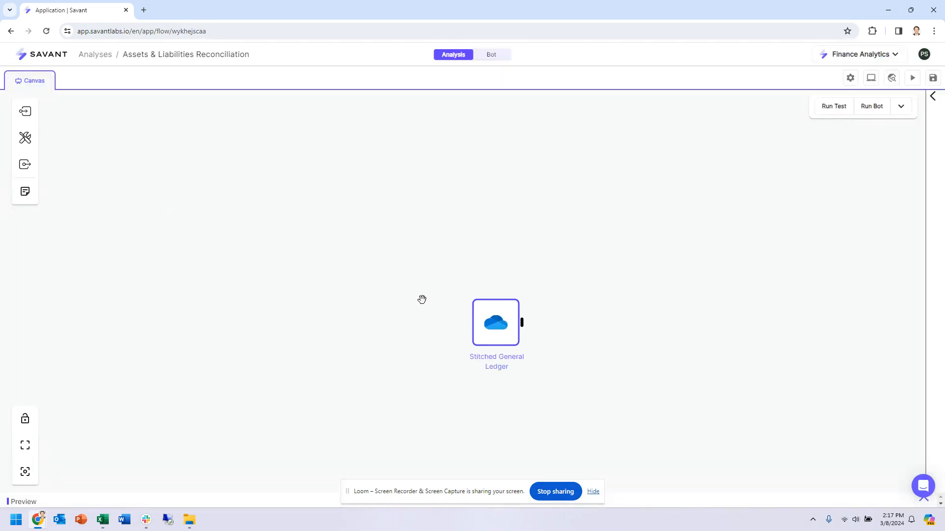
- Move the Stitched General Ledger node to the canvas's upper-left area, show its configuration and preview, and connect a Transform tool to it
drag(592, 340, 246, 199)
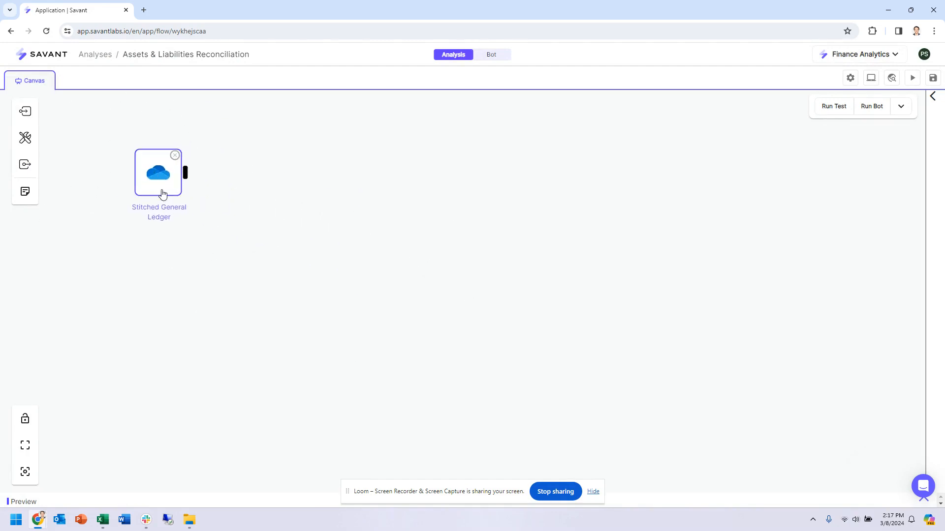
click(928, 182)
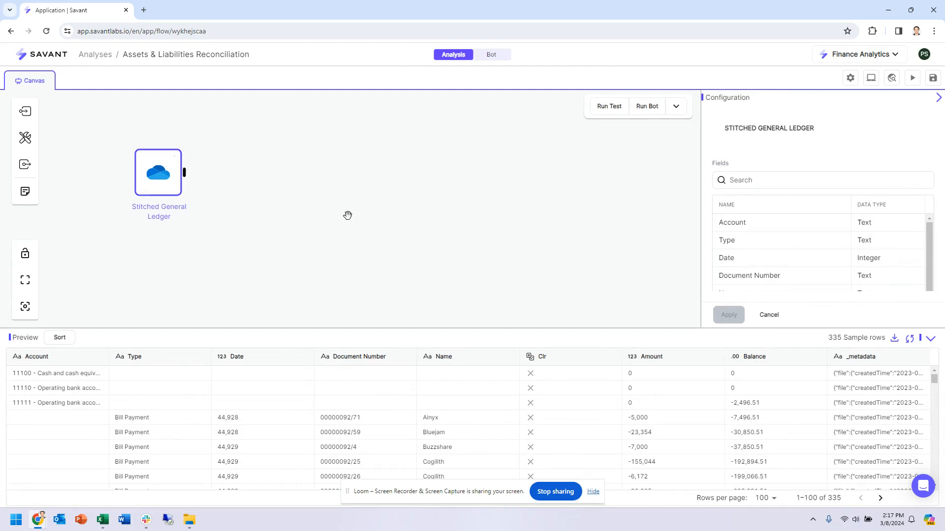
click(23, 140)
click(168, 254)
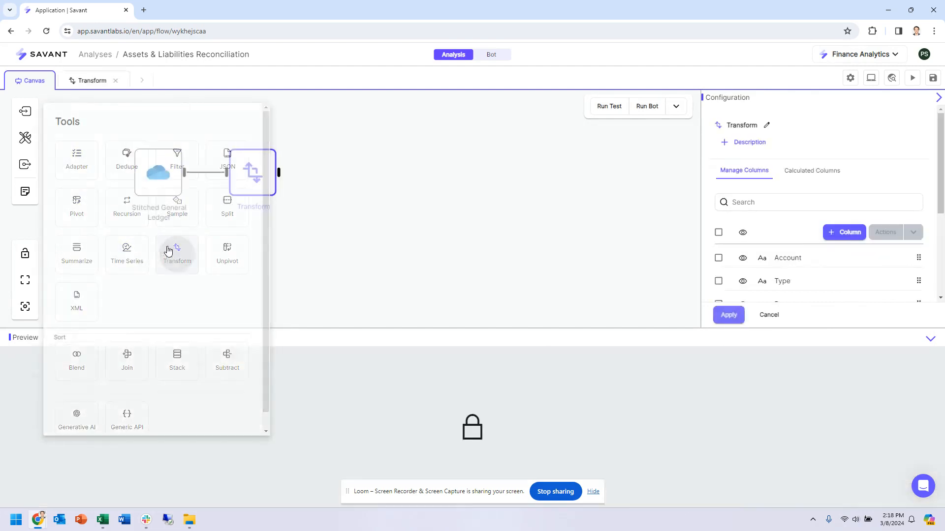